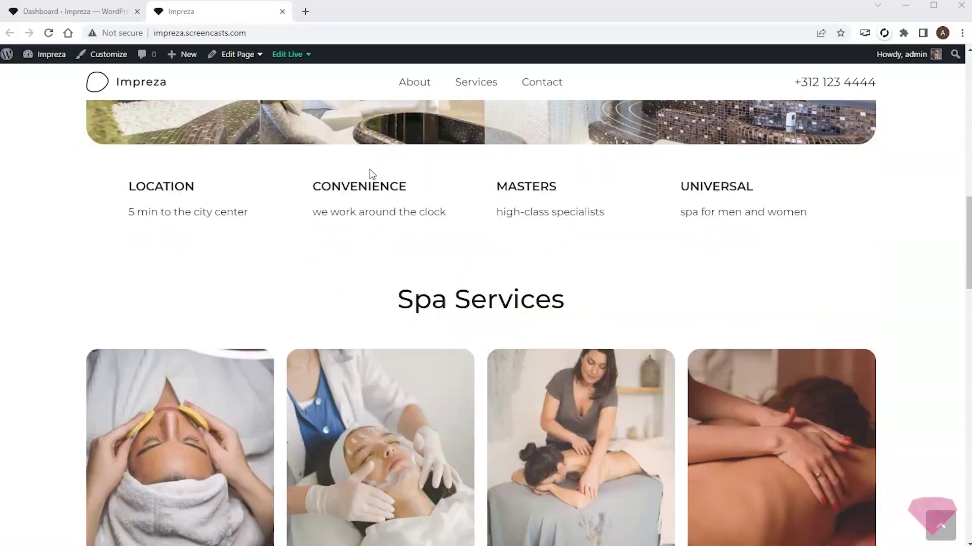
pyautogui.scroll(-5, 370, 174)
# Scroll through the Impreza spa site's live front page and back to the top
pyautogui.scroll(6, 379, 180)
pyautogui.scroll(5, 379, 180)
pyautogui.scroll(8, 373, 182)
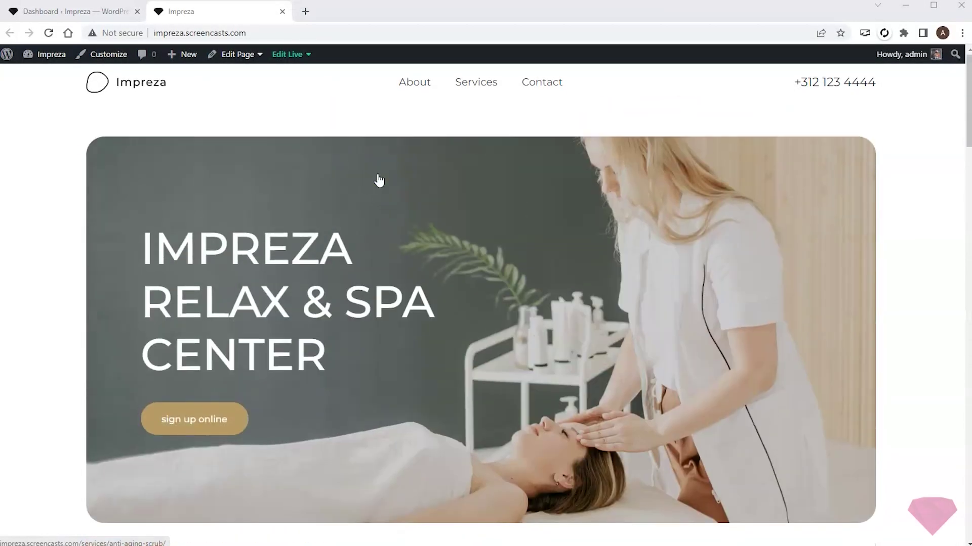
# Open the 23-item Products list and open Visit Store in a new tab
pyautogui.click(66, 15)
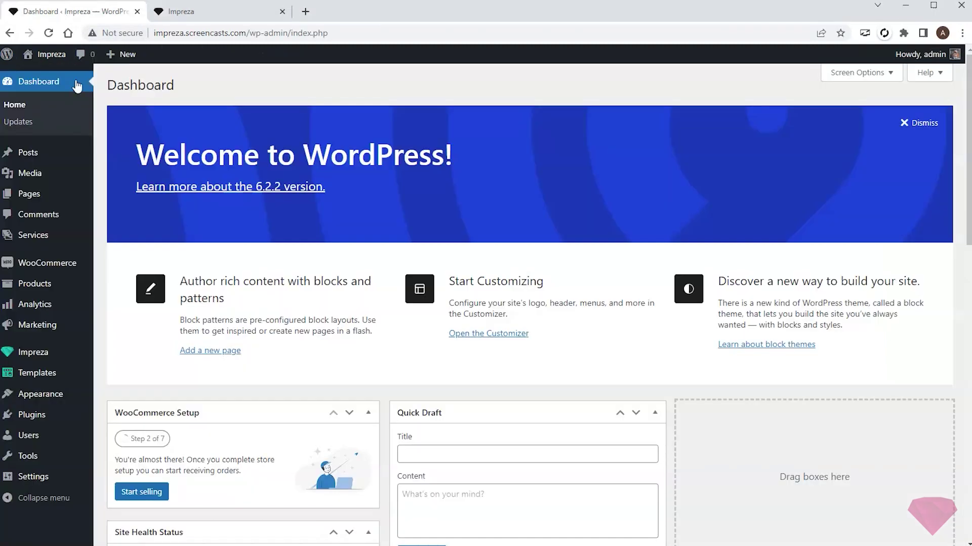
pyautogui.click(27, 283)
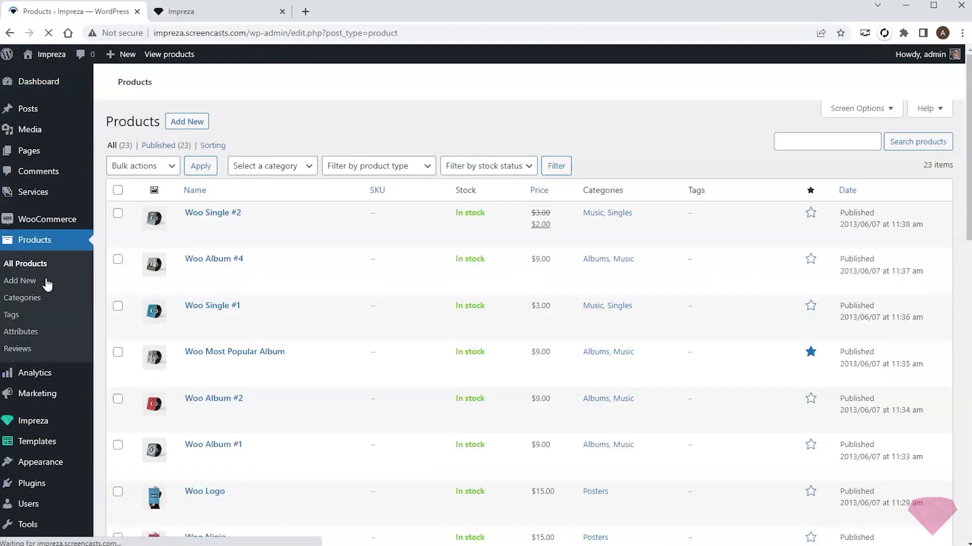
pyautogui.moveTo(327, 225)
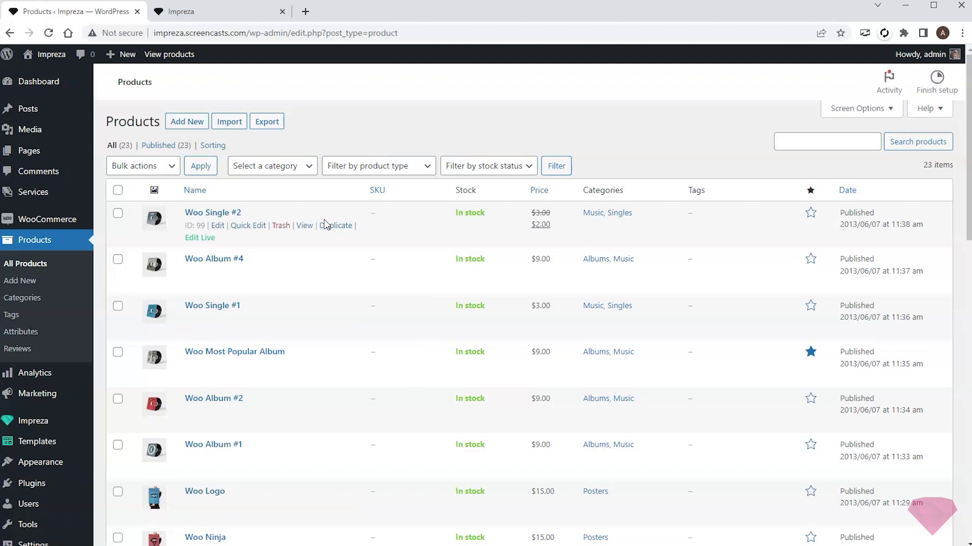
pyautogui.moveTo(51, 54)
pyautogui.rightClick(57, 91)
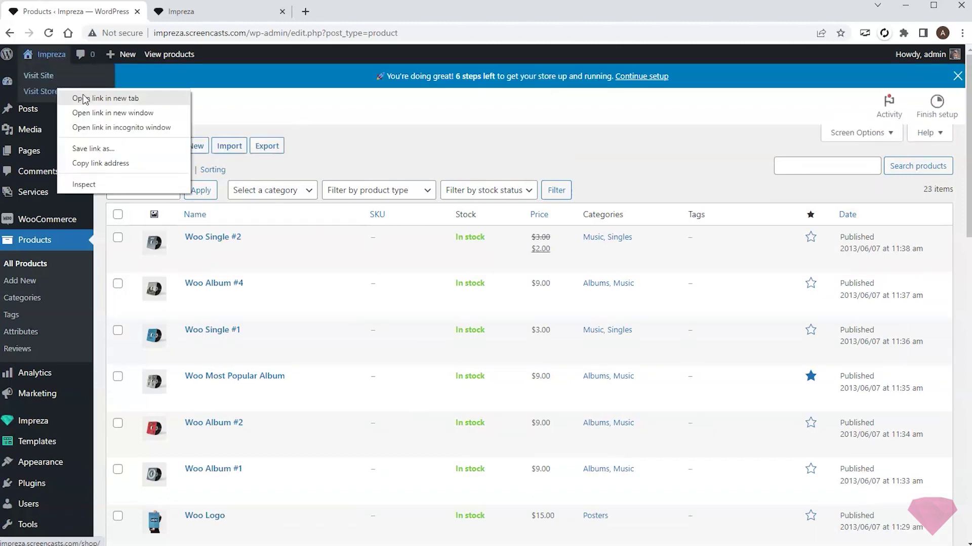
pyautogui.click(84, 99)
# Scroll through the live Shop page's product listing
pyautogui.click(349, 15)
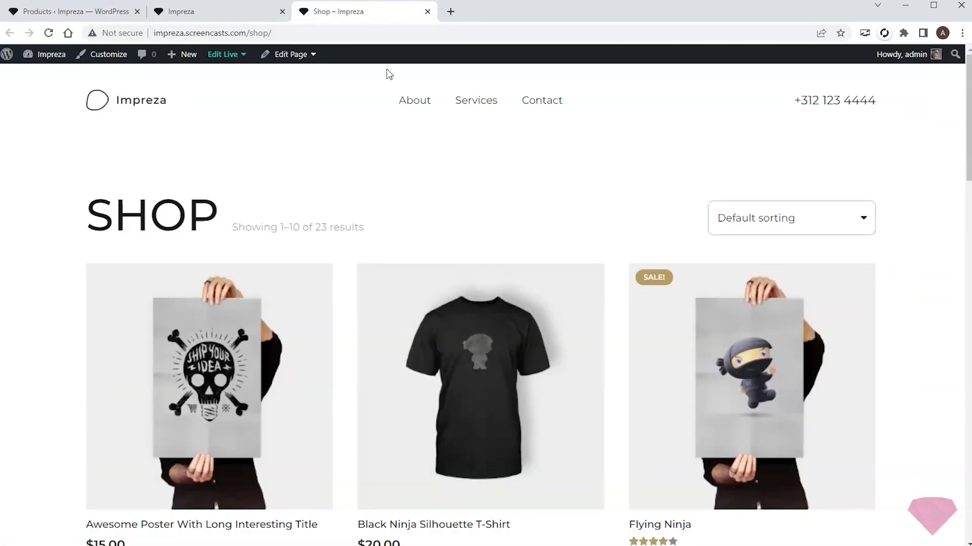
pyautogui.scroll(-5, 425, 120)
pyautogui.scroll(-5, 430, 116)
pyautogui.scroll(-8, 430, 117)
pyautogui.scroll(-7, 430, 117)
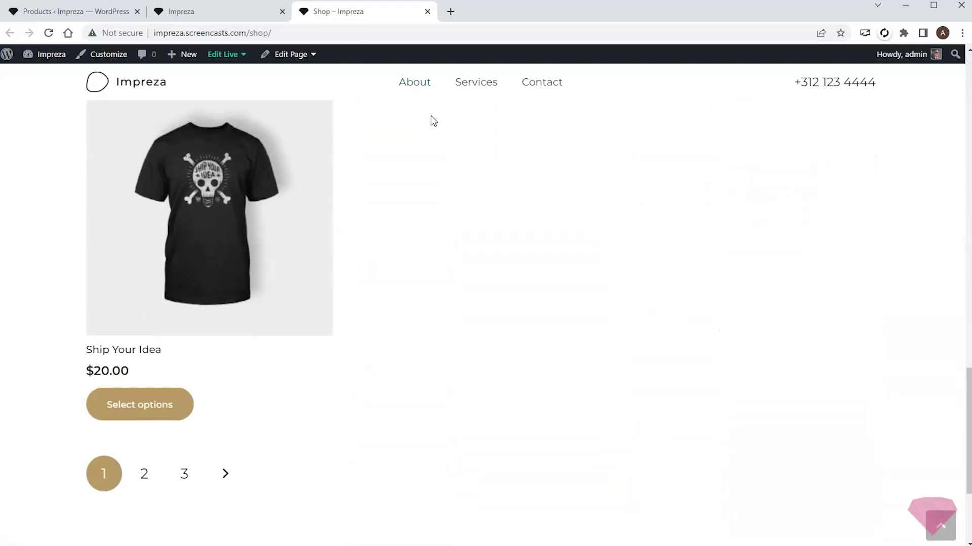
pyautogui.scroll(1, 428, 124)
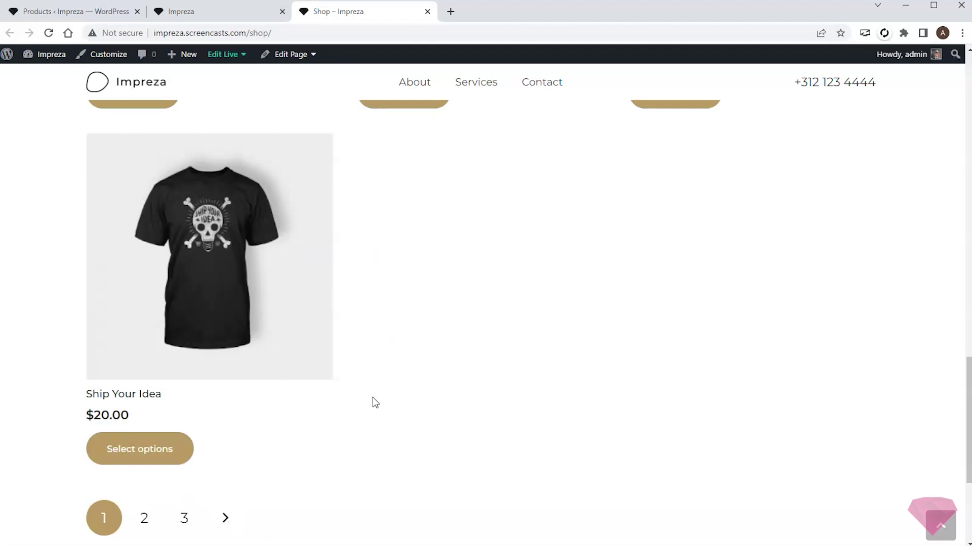
# Add a new page template titled 'Custom Shop Page'
pyautogui.click(71, 12)
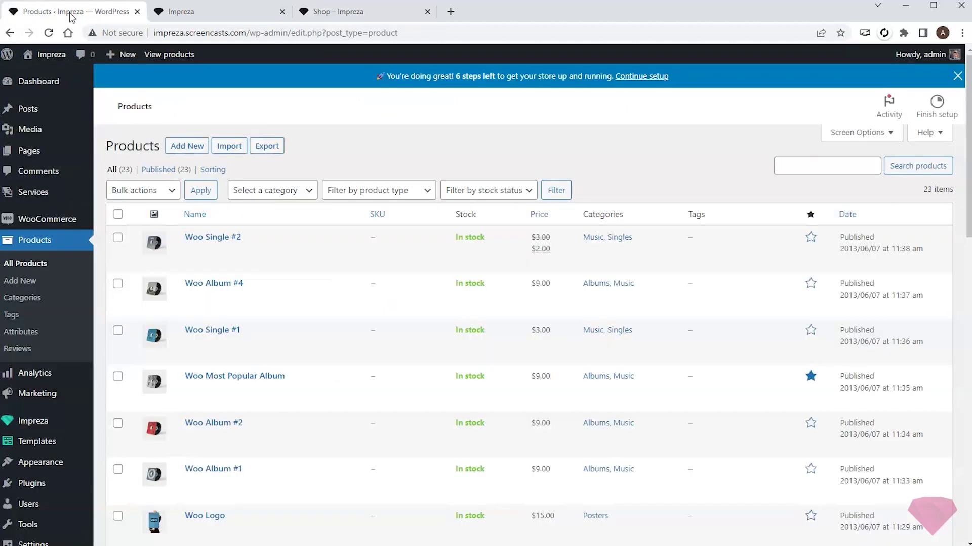
pyautogui.click(128, 461)
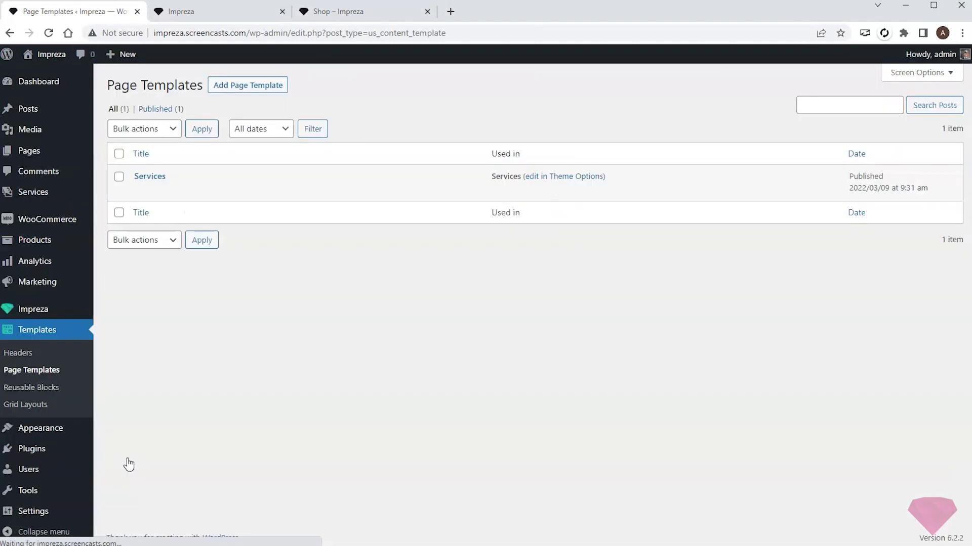
pyautogui.click(267, 87)
pyautogui.tripleClick(241, 109)
pyautogui.write('Custom Shop Page')
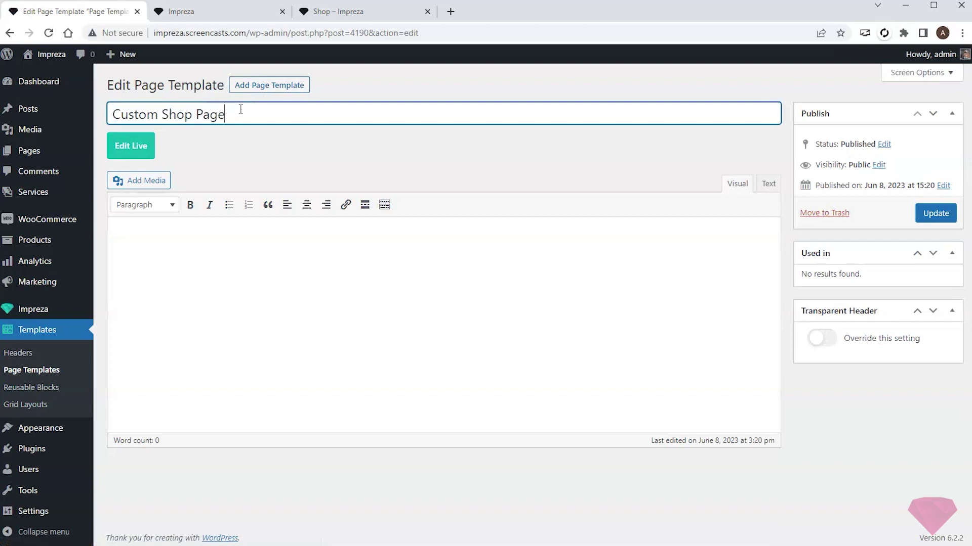
# Save the Custom Shop Page template and open it in the live builder
pyautogui.click(937, 215)
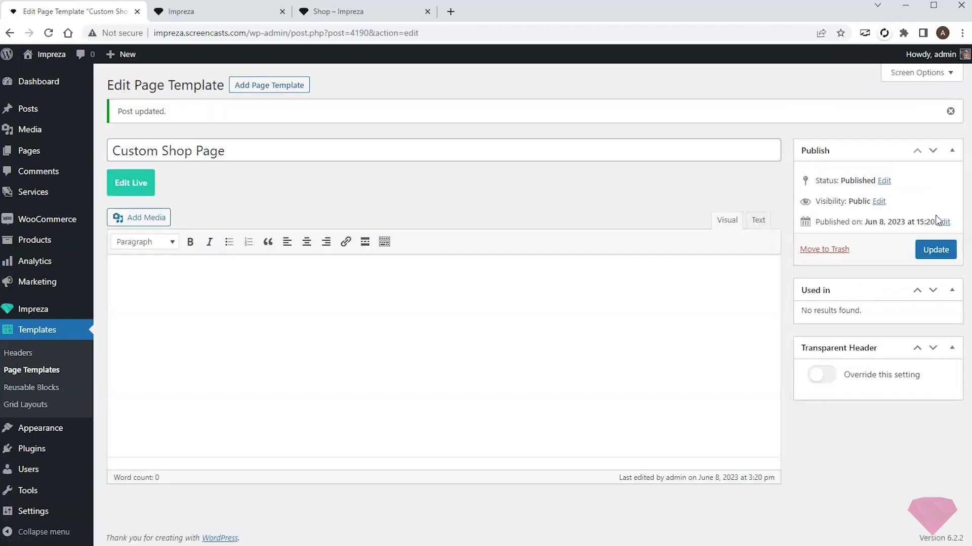
pyautogui.click(151, 186)
pyautogui.click(484, 11)
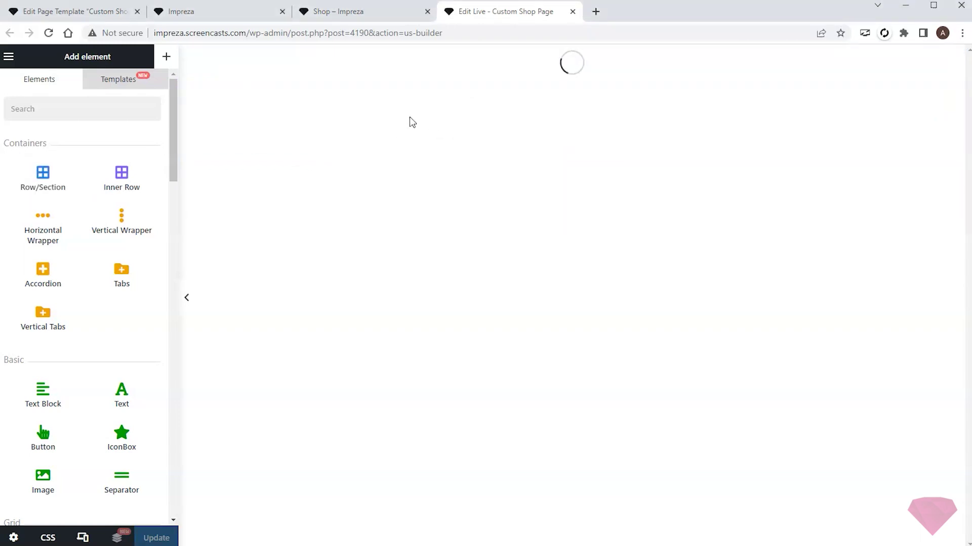
# Search elements for 'post' and add a centre-aligned Post Title to the template
pyautogui.click(108, 116)
pyautogui.write('post')
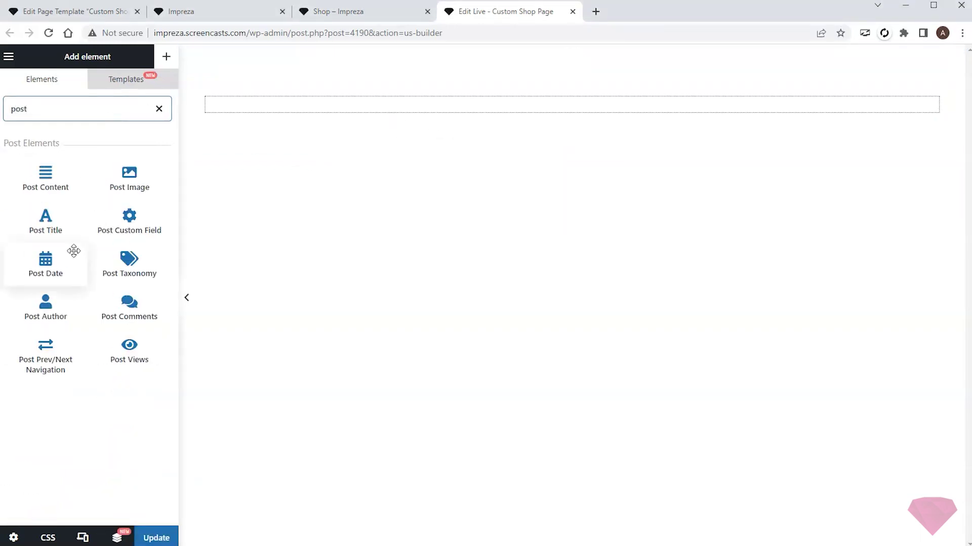
pyautogui.moveTo(46, 220); pyautogui.dragTo(497, 103)
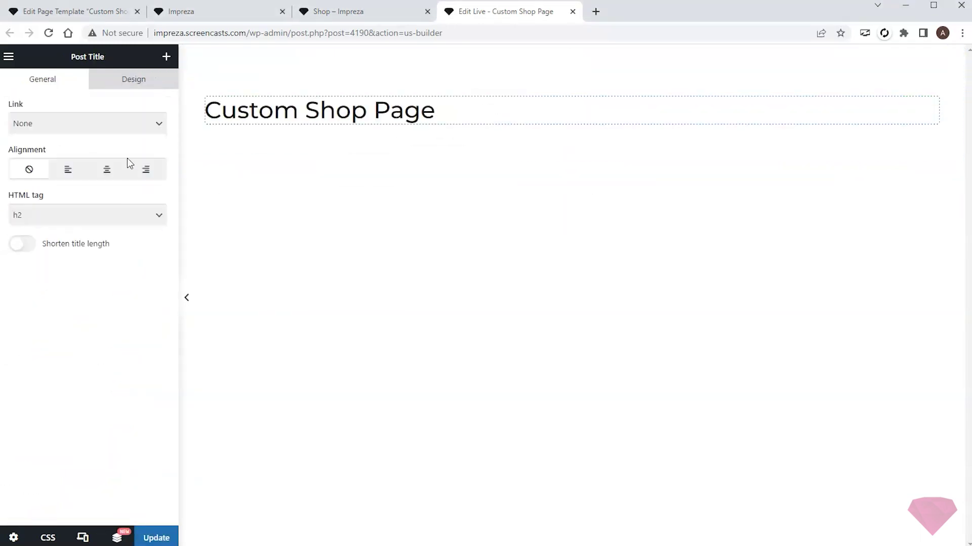
pyautogui.click(166, 56)
# Add a Separator element to the post title's row
pyautogui.click(159, 109)
pyautogui.moveTo(121, 478); pyautogui.dragTo(523, 124)
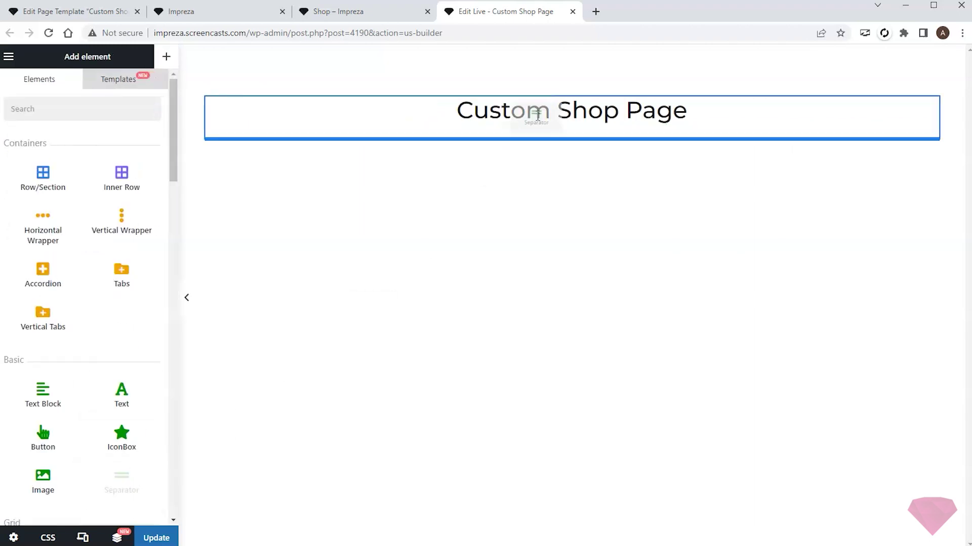
pyautogui.click(166, 56)
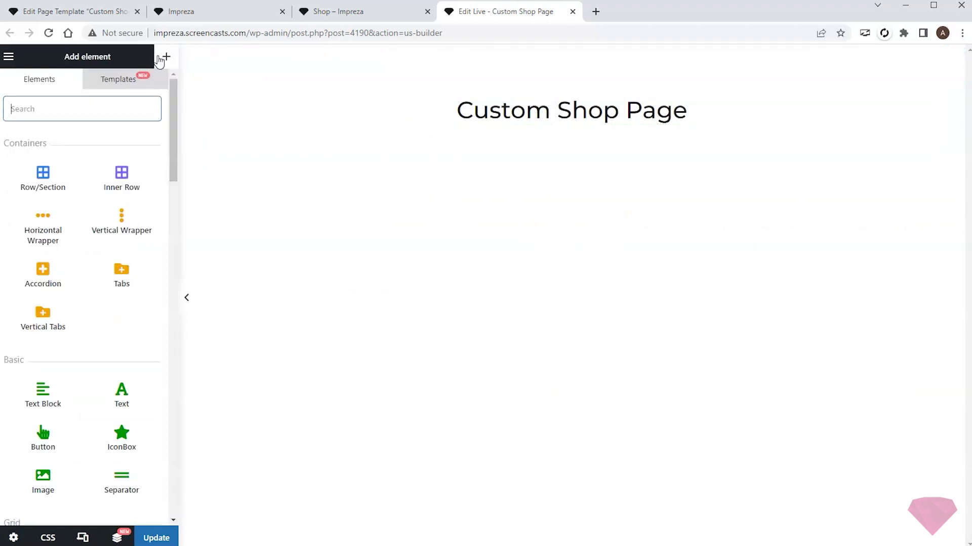
pyautogui.scroll(-5, 115, 238)
# Add a Grid / Listing showing Items of the current query, loading more on page scroll
pyautogui.moveTo(43, 311); pyautogui.dragTo(535, 153)
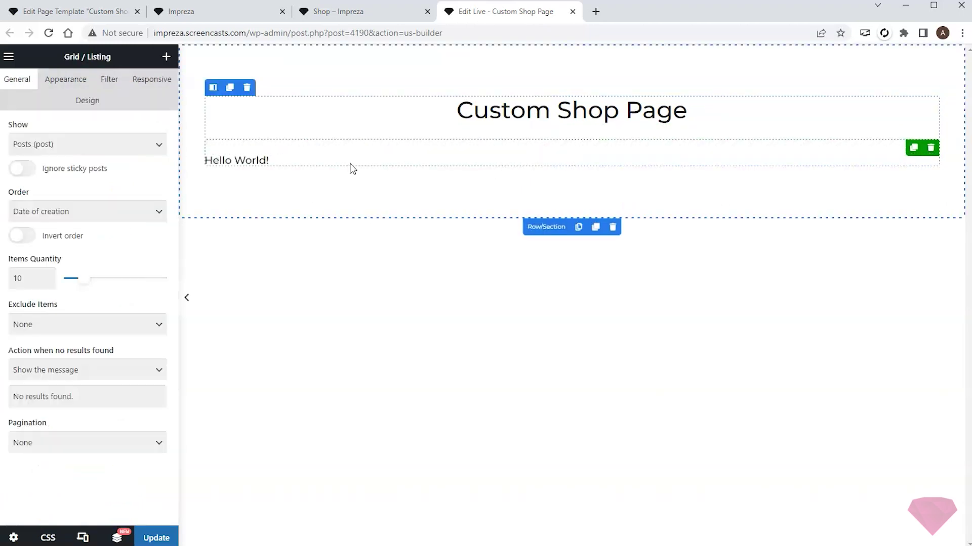
pyautogui.click(126, 152)
pyautogui.click(104, 261)
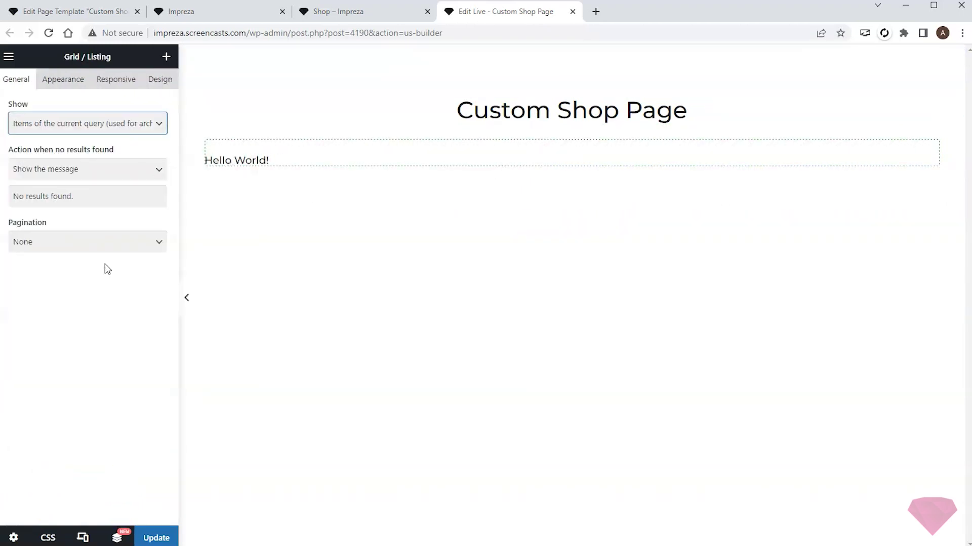
pyautogui.click(56, 247)
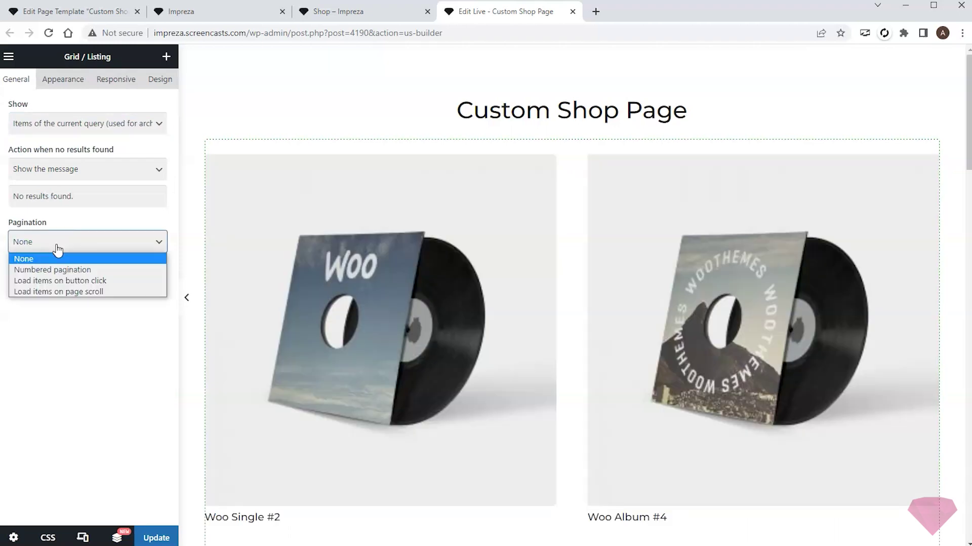
pyautogui.click(74, 289)
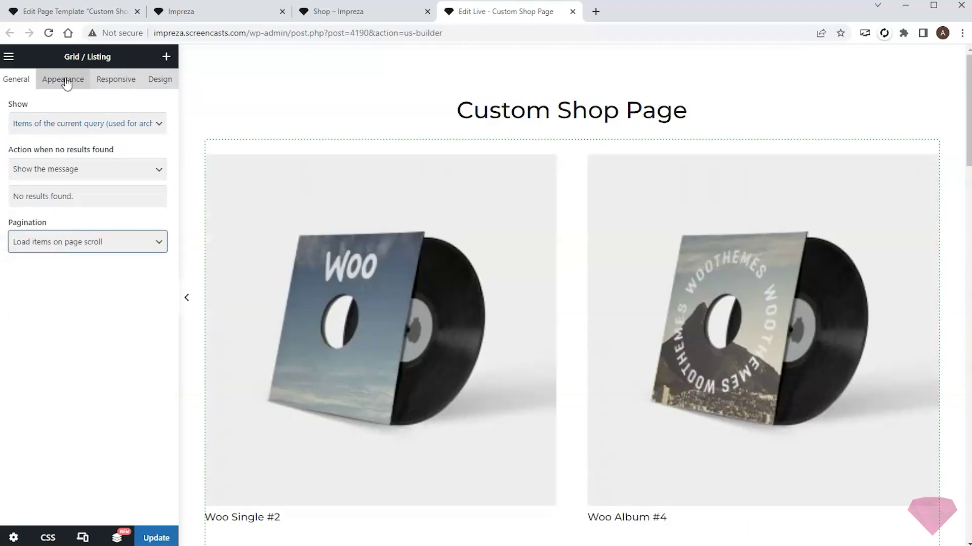
# Give the product grid 4 columns, a 0.5rem gap and the Shop Trendy layout
pyautogui.click(63, 79)
pyautogui.click(81, 335)
pyautogui.click(44, 385)
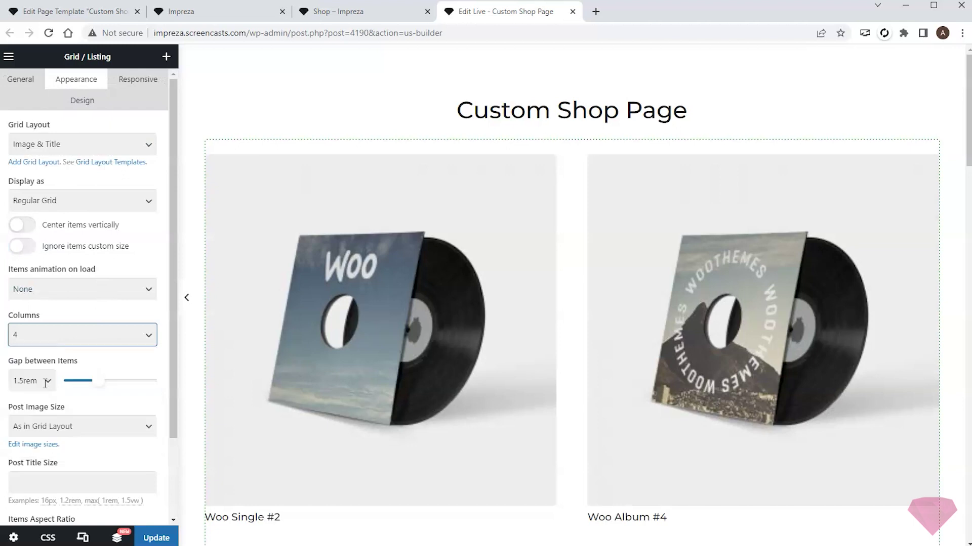
pyautogui.moveTo(95, 380); pyautogui.dragTo(75, 380)
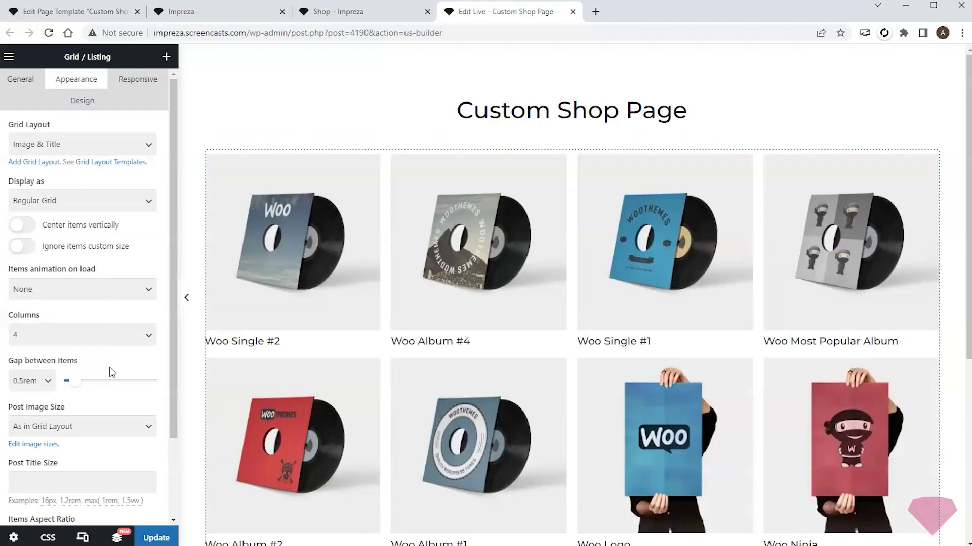
pyautogui.click(76, 144)
pyautogui.scroll(-10, 126, 222)
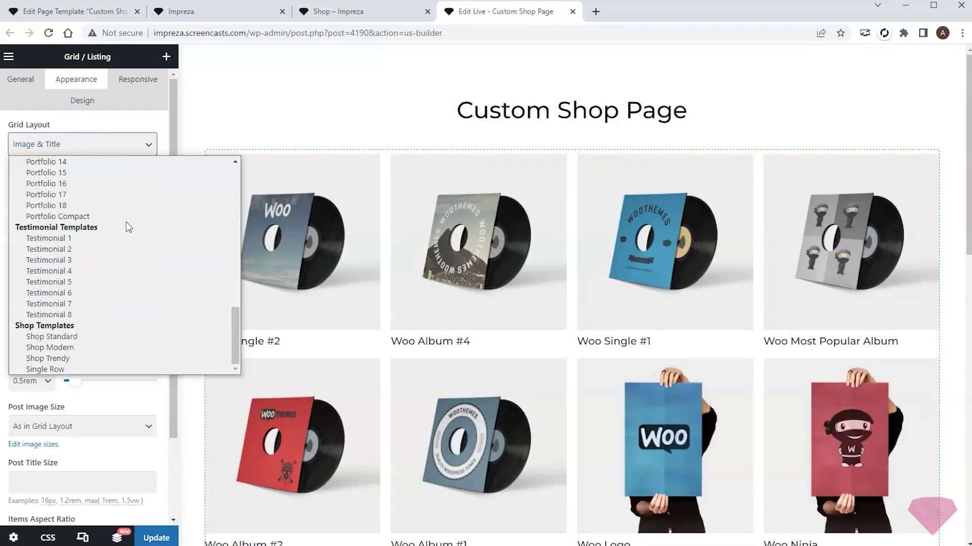
pyautogui.click(67, 359)
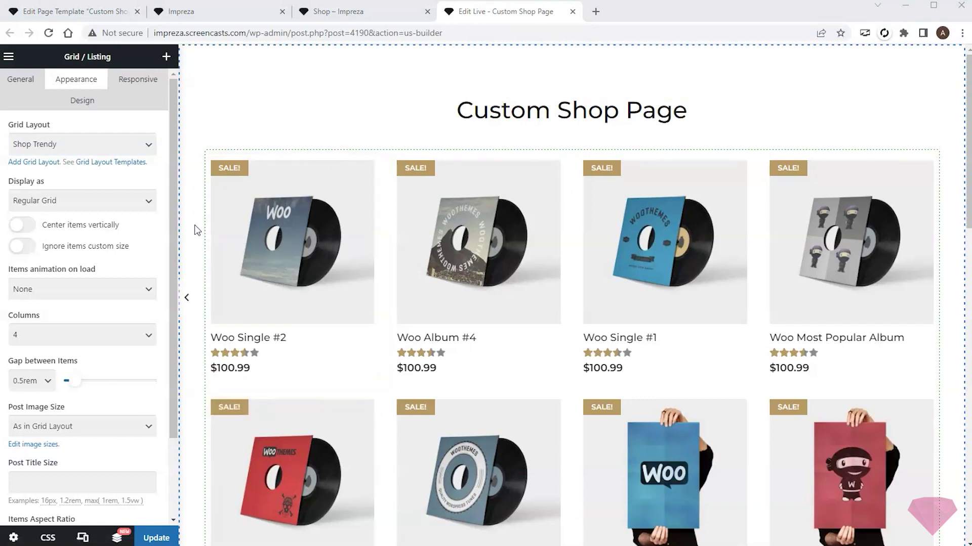
pyautogui.click(44, 15)
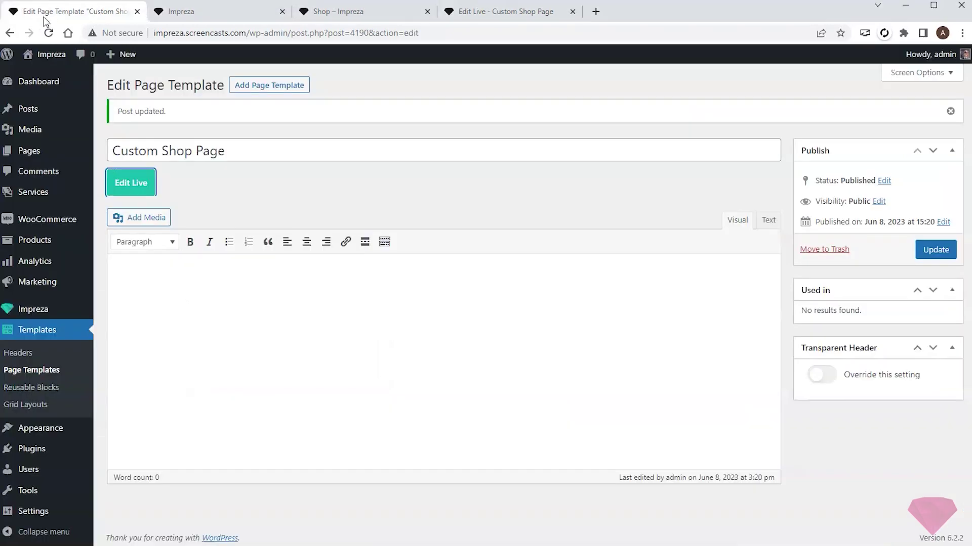
pyautogui.moveTo(32, 310)
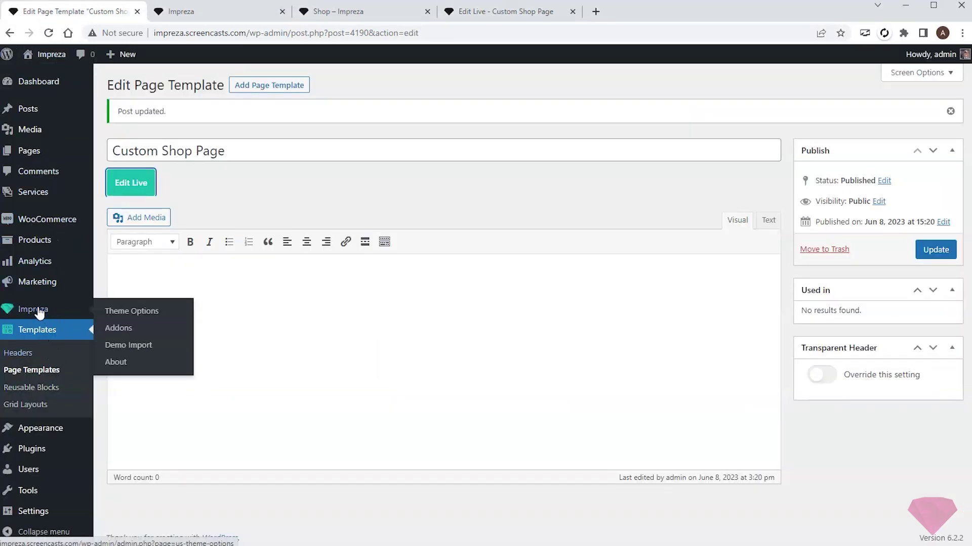
# Locate the Fashion Shop demo on the Demo Import page by searching 'shop'
pyautogui.click(116, 345)
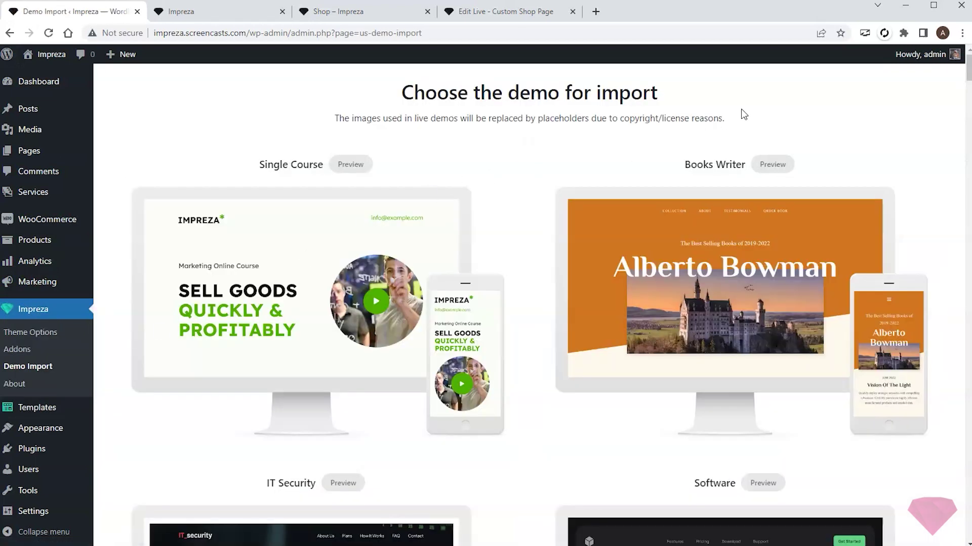
pyautogui.hotkey('ctrl', 'f')
pyautogui.write('shop')
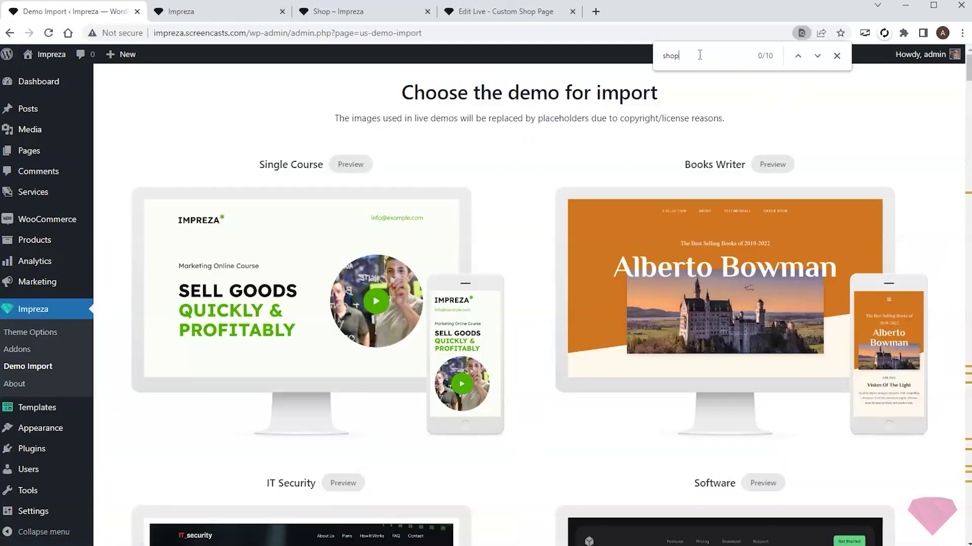
pyautogui.press('Return')
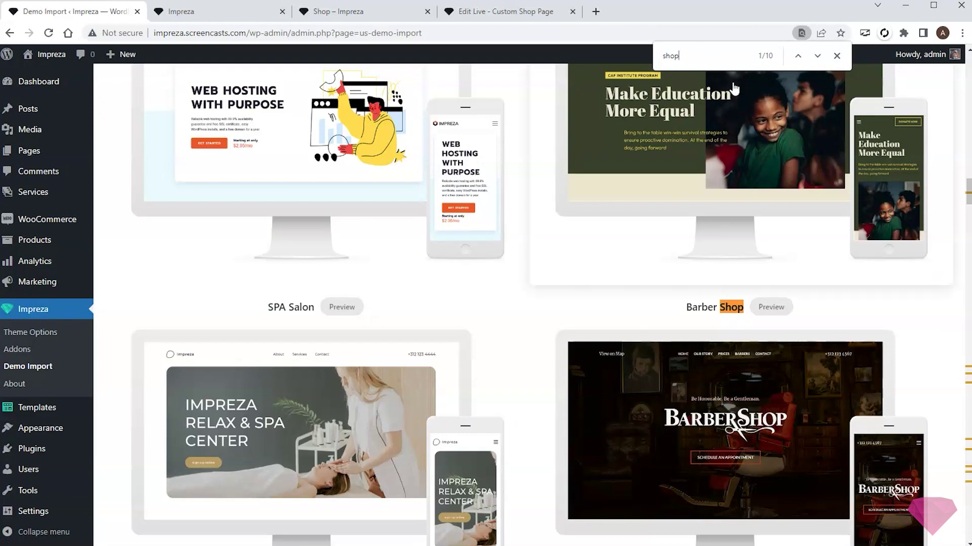
pyautogui.click(816, 55)
pyautogui.scroll(-5, 526, 153)
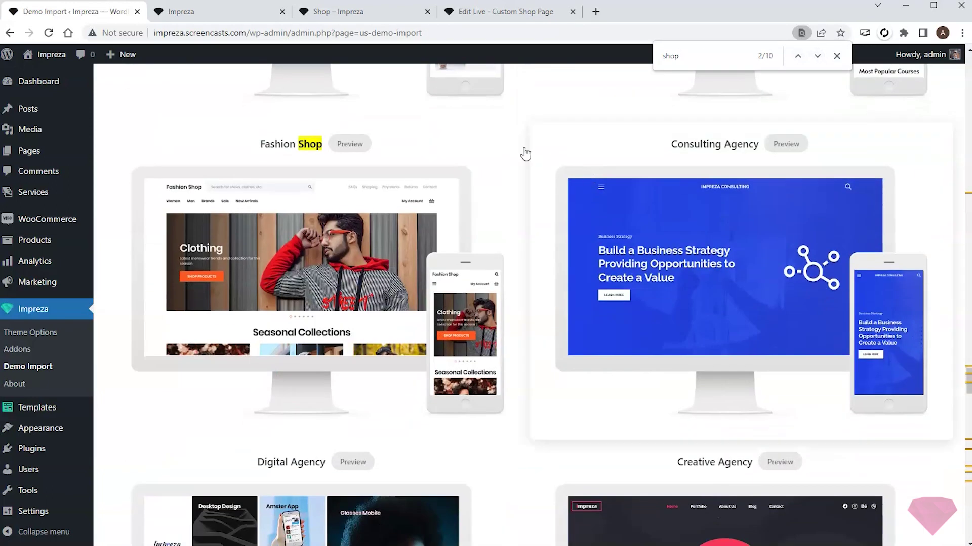
# Preview the Fashion Shop demo site and scroll through it
pyautogui.click(350, 144)
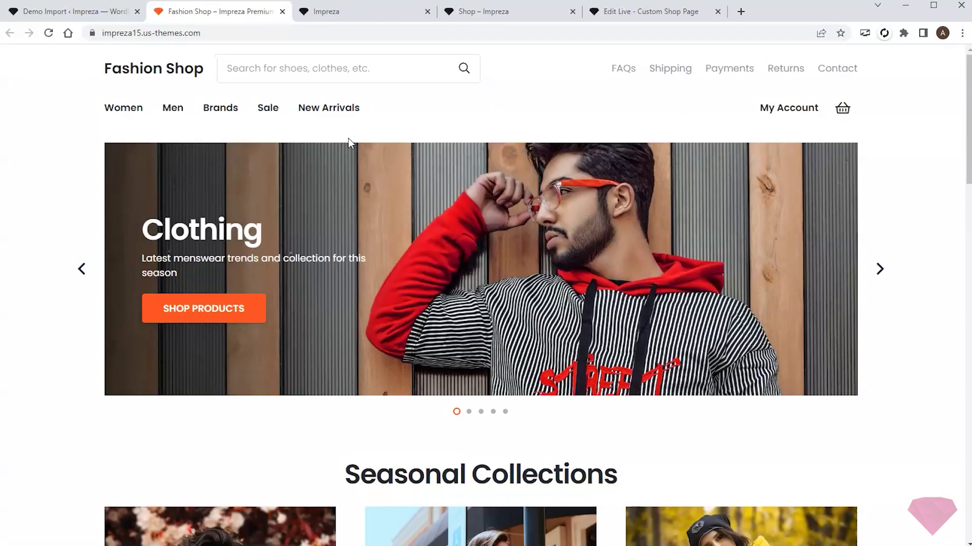
pyautogui.scroll(-6, 348, 143)
pyautogui.scroll(-6, 347, 143)
pyautogui.scroll(-1, 325, 148)
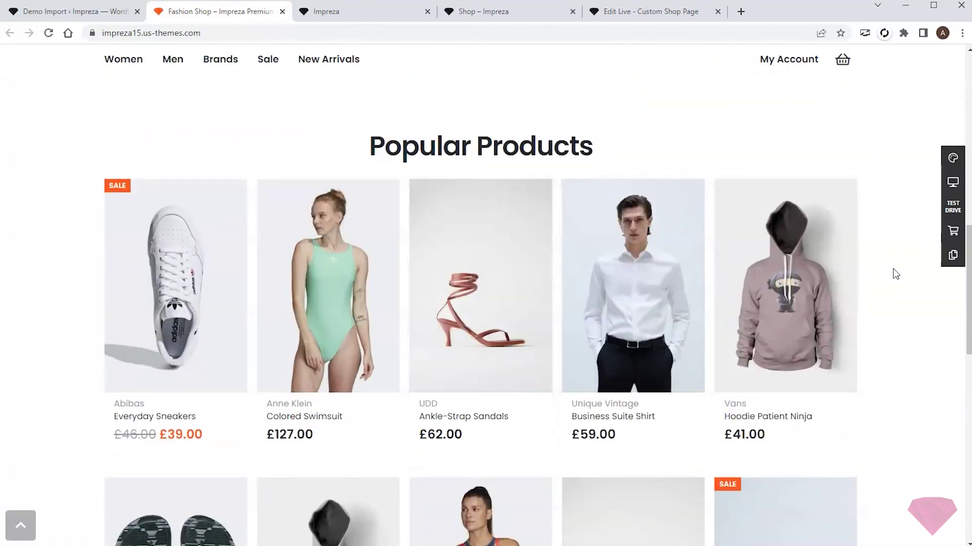
pyautogui.click(71, 11)
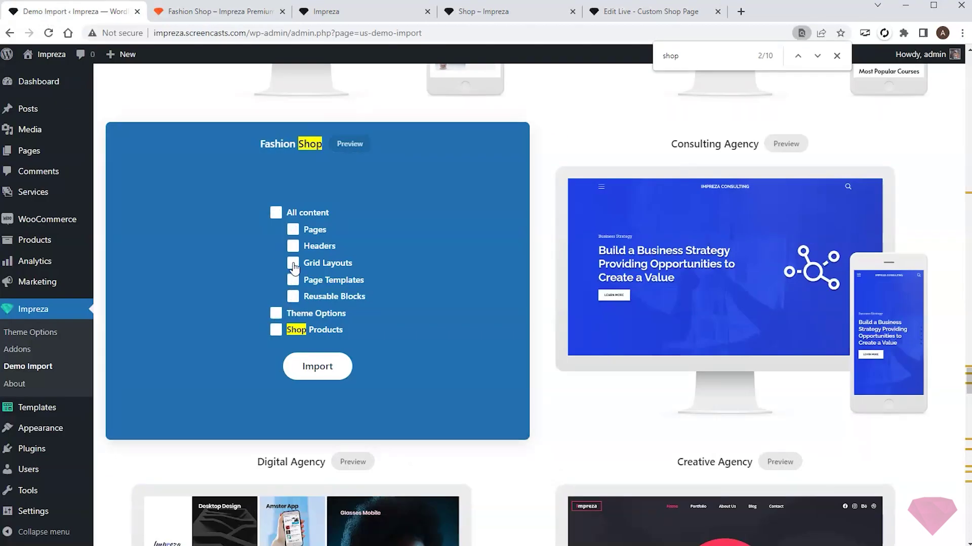
# Import the Fashion Shop demo and return to the Custom Shop Page live builder
pyautogui.click(326, 367)
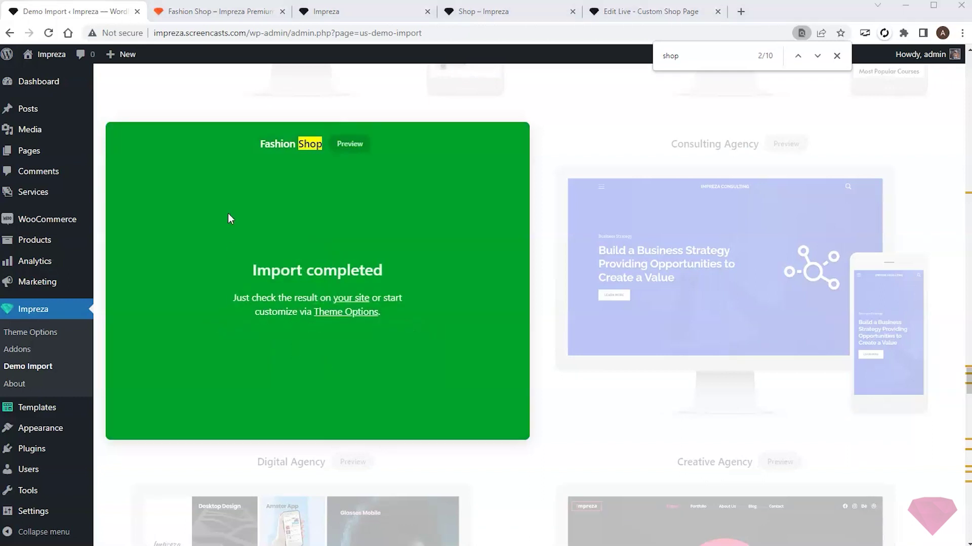
pyautogui.click(282, 11)
pyautogui.click(503, 14)
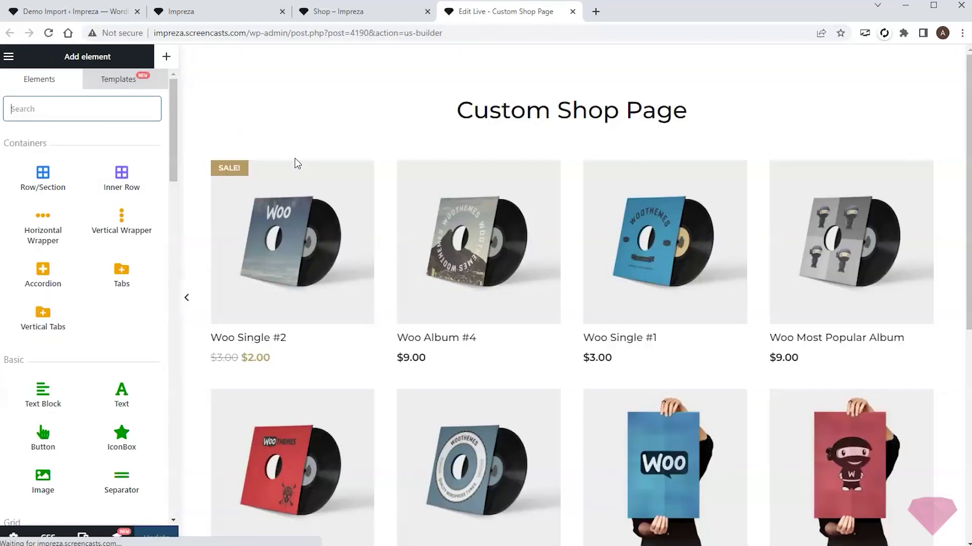
# Set the product grid's Grid Layout to [Fashion Shop] Products in its Appearance settings
pyautogui.click(384, 204)
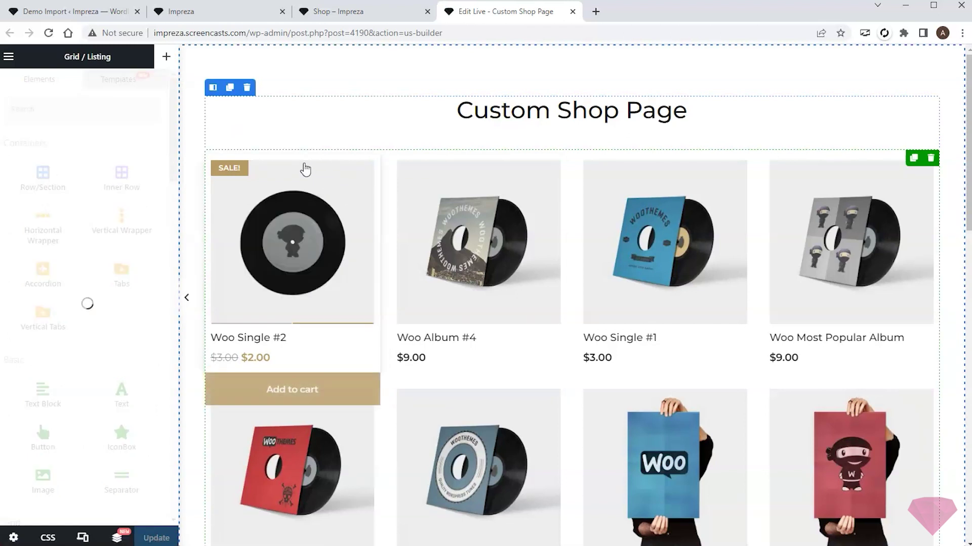
pyautogui.click(74, 86)
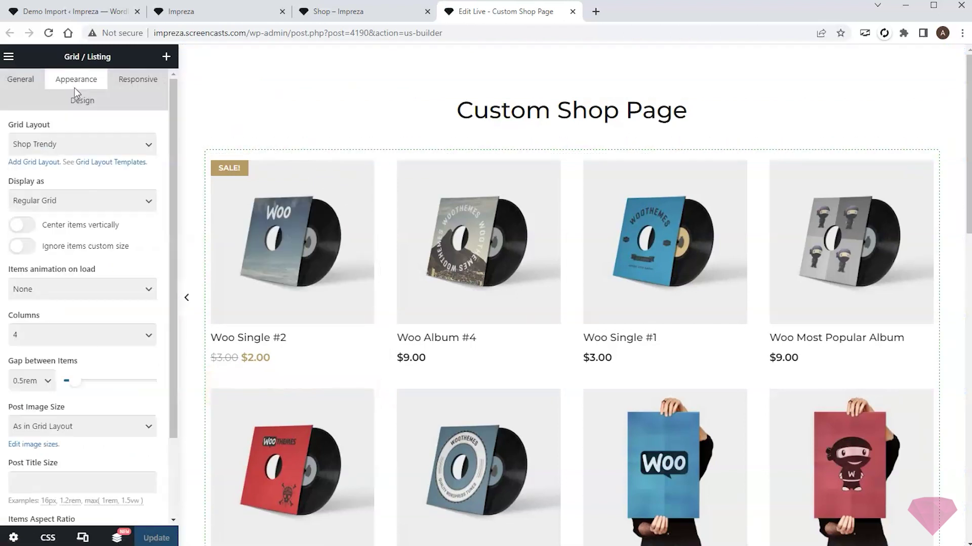
pyautogui.click(94, 146)
pyautogui.scroll(5, 120, 186)
pyautogui.scroll(5, 121, 187)
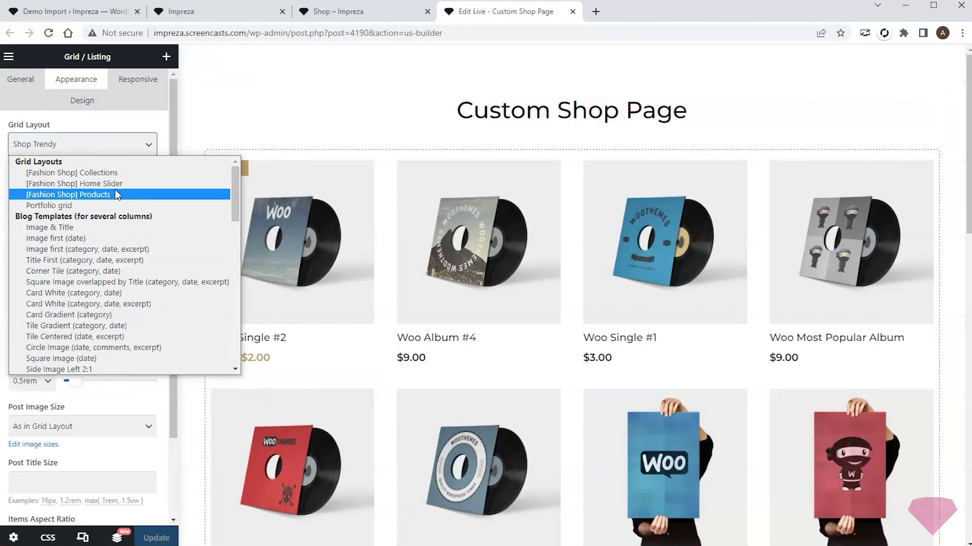
pyautogui.scroll(2, 115, 190)
pyautogui.click(102, 195)
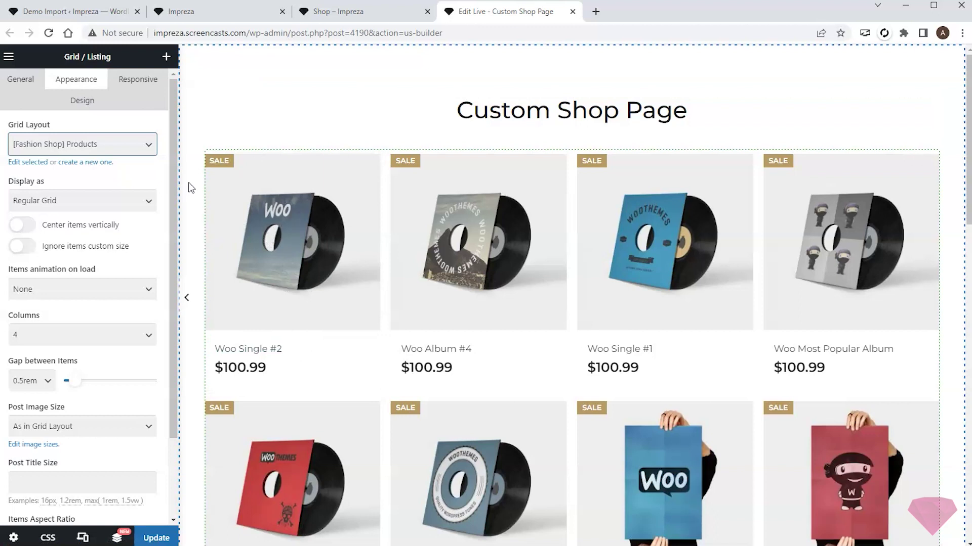
pyautogui.click(36, 164)
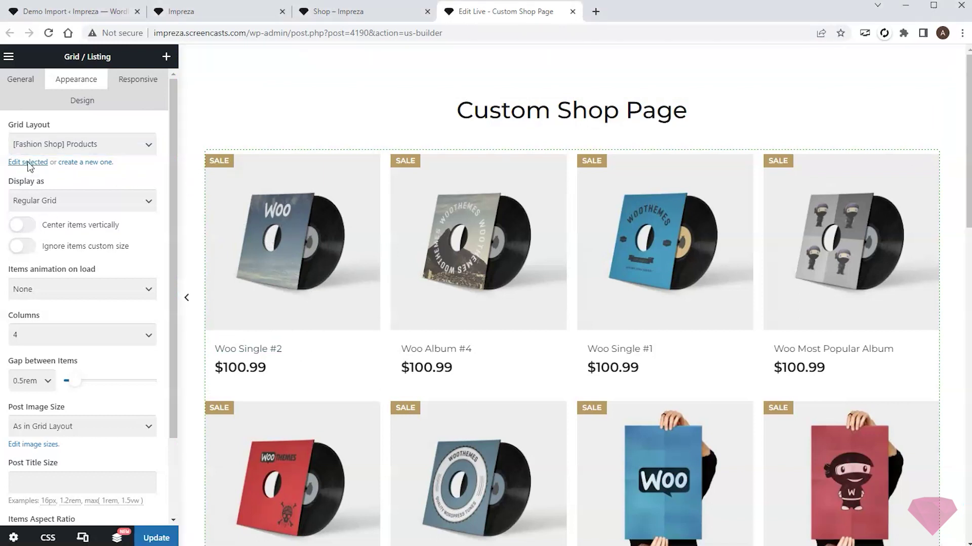
pyautogui.moveTo(393, 211)
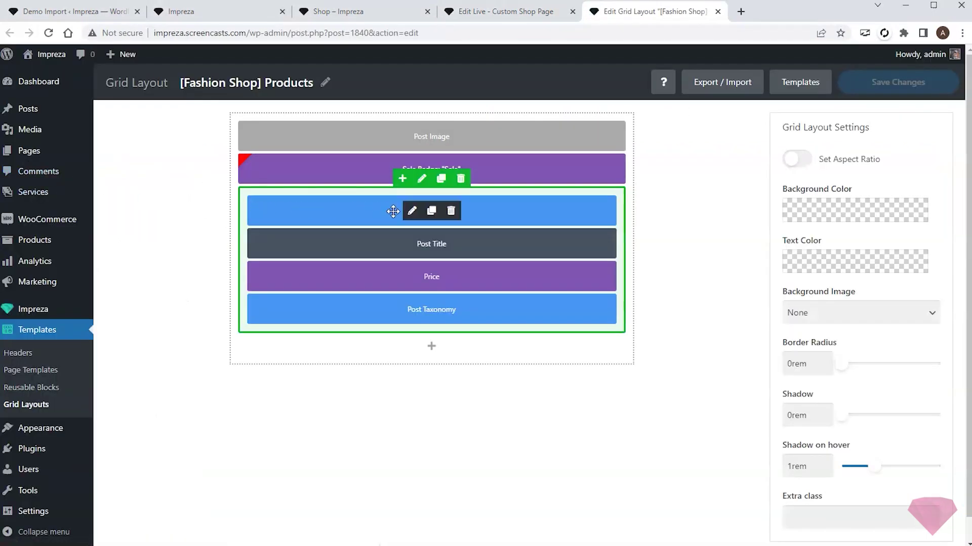
# Make the element above the title show Product categories without inheriting text colour, and save
pyautogui.click(412, 212)
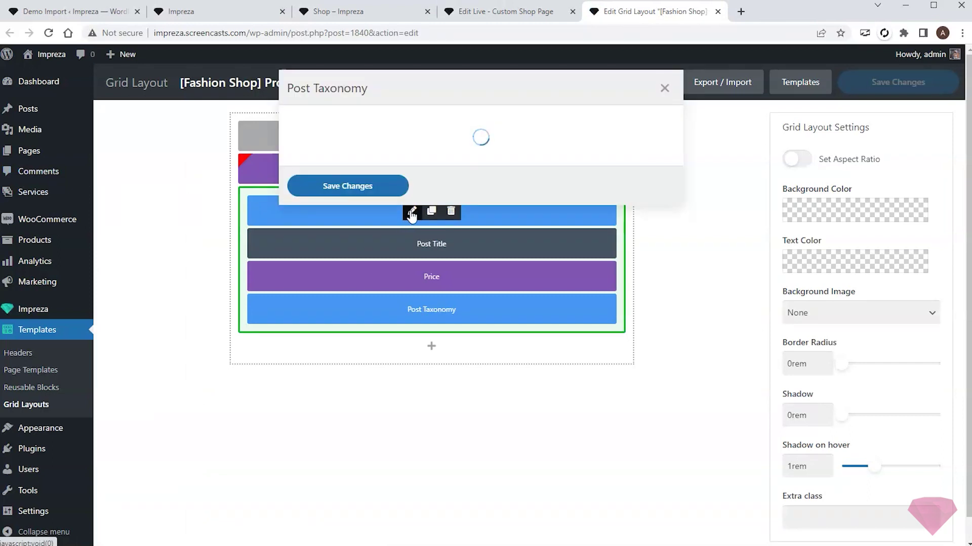
pyautogui.click(468, 180)
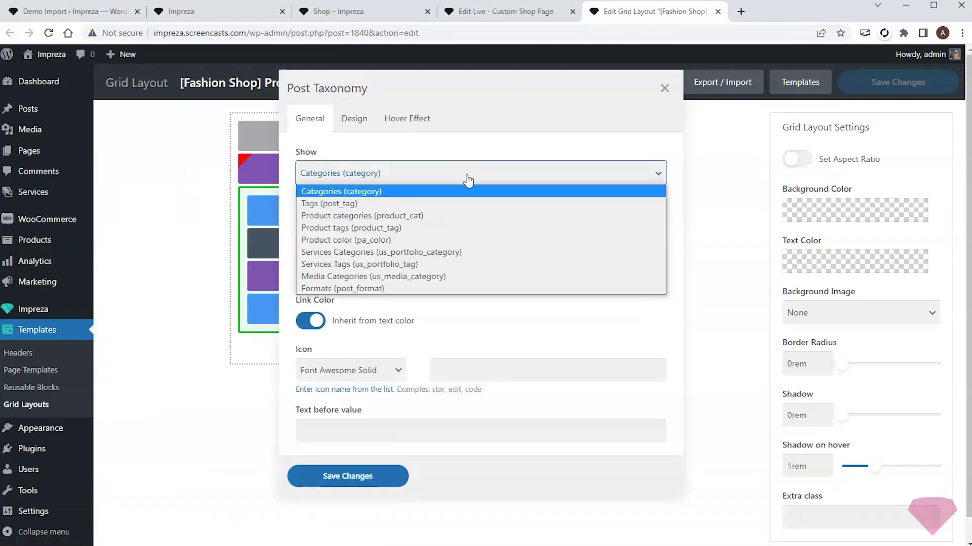
pyautogui.click(366, 216)
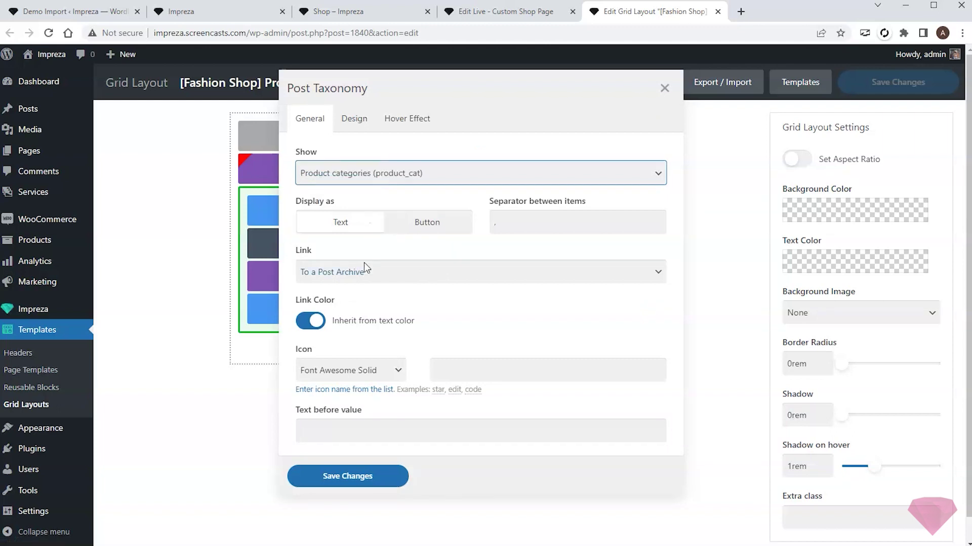
pyautogui.click(314, 324)
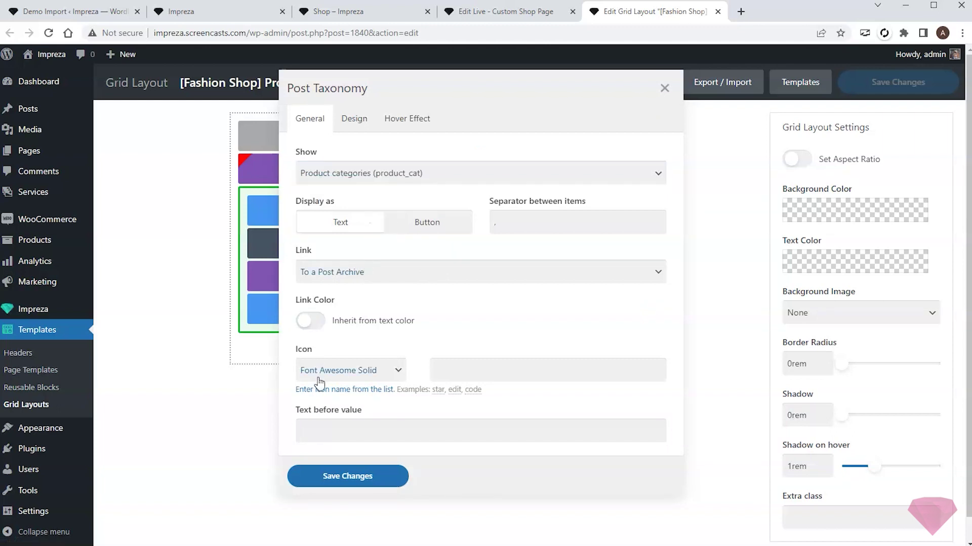
pyautogui.click(352, 475)
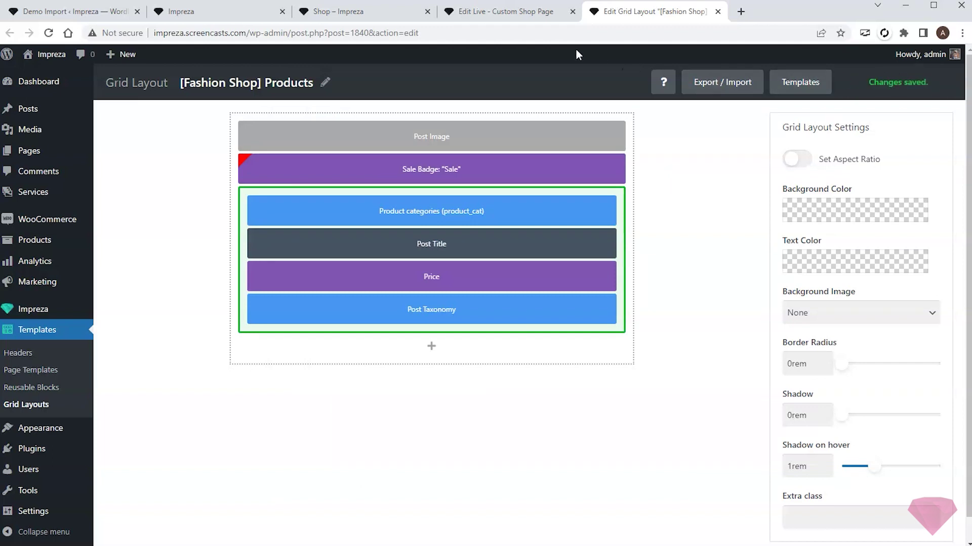
pyautogui.click(501, 11)
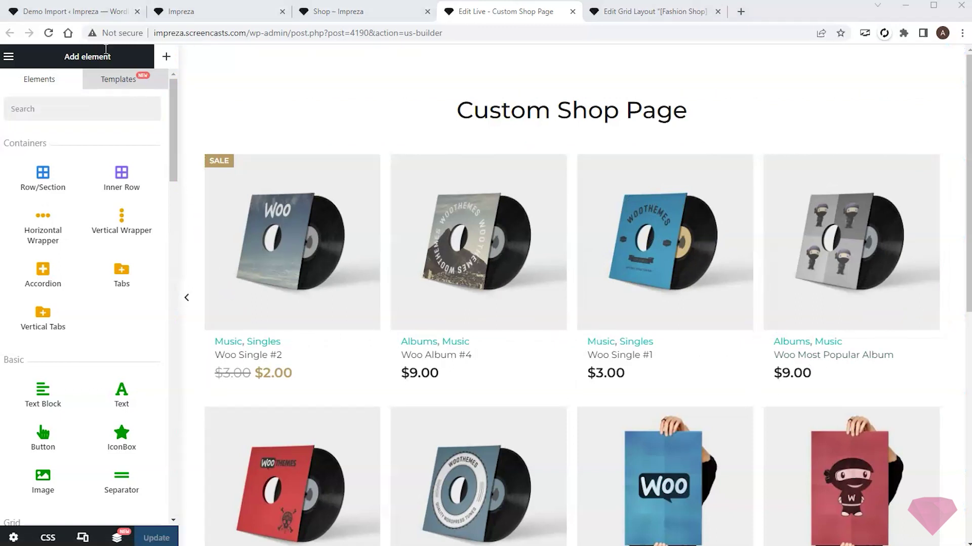
pyautogui.click(60, 10)
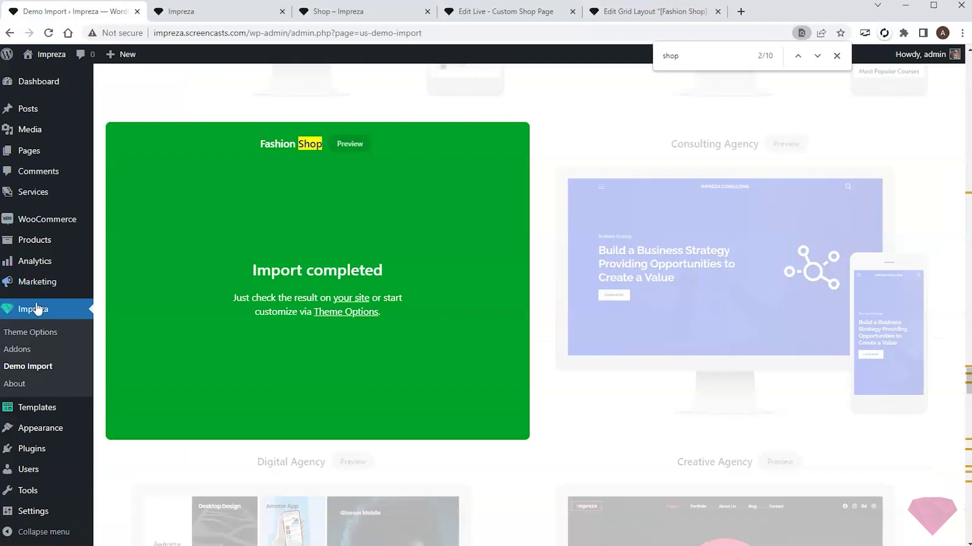
# Set Impreza's Shop Page template to Custom Shop Page and save the theme options
pyautogui.click(30, 334)
pyautogui.click(134, 331)
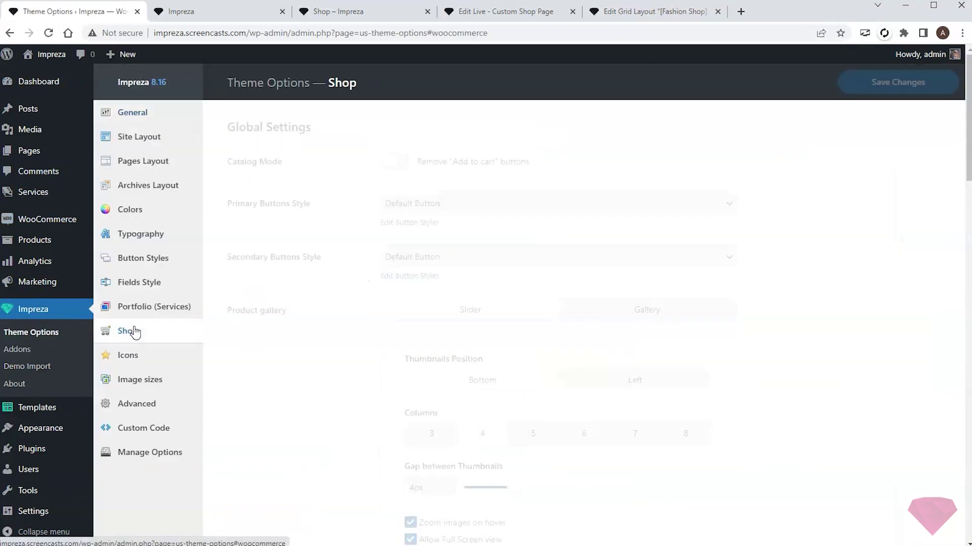
pyautogui.scroll(-6, 354, 330)
pyautogui.scroll(-4, 351, 330)
pyautogui.scroll(-1, 430, 333)
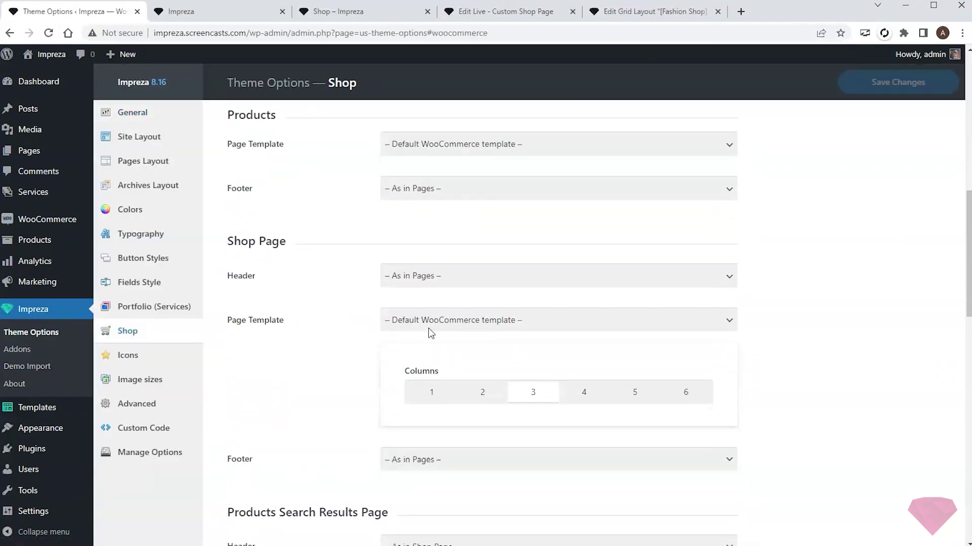
pyautogui.click(521, 326)
pyautogui.click(422, 348)
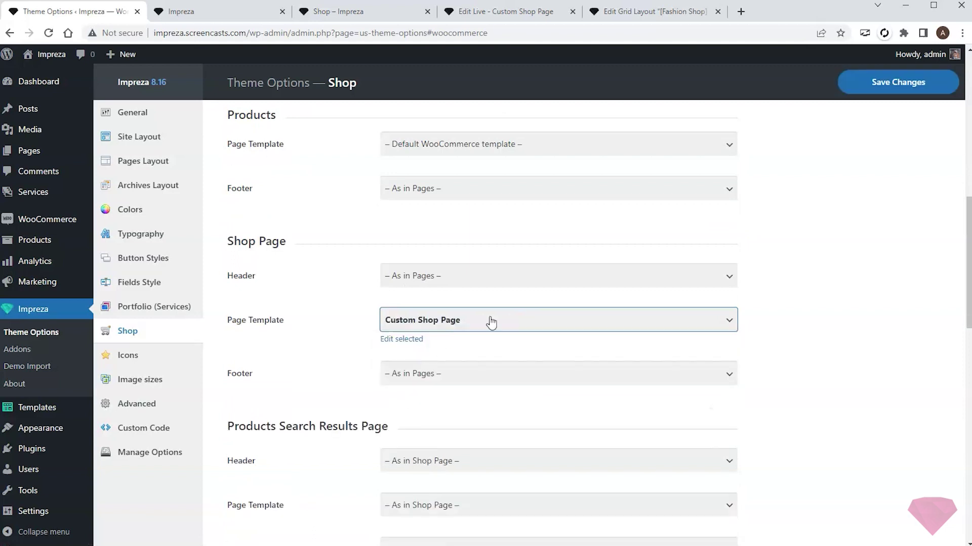
pyautogui.click(885, 89)
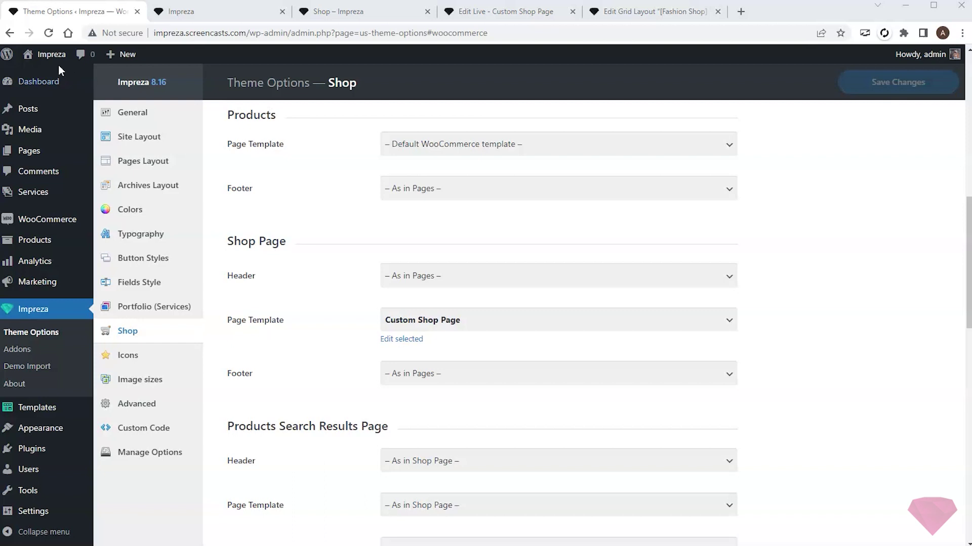
pyautogui.moveTo(50, 54)
pyautogui.middleClick(40, 91)
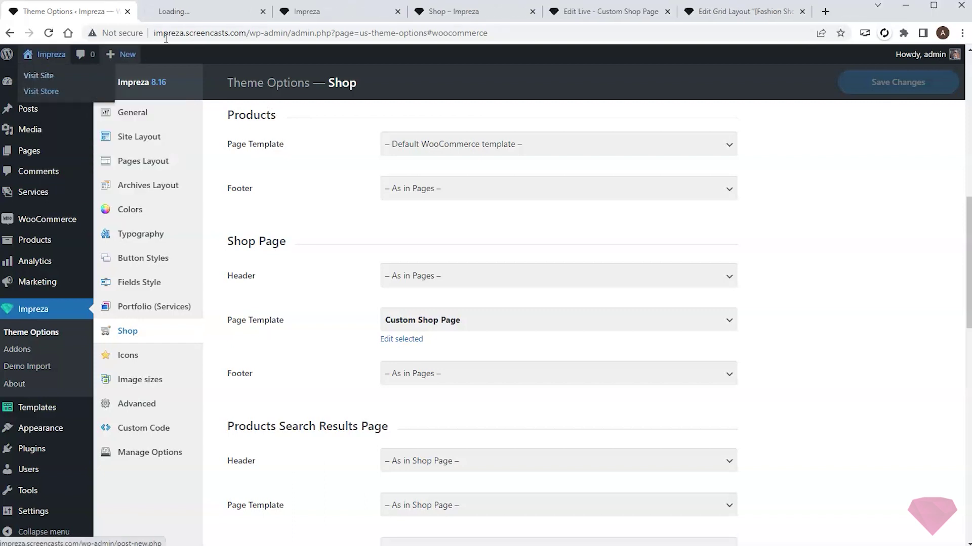
# Scroll through the live shop grid, checking the category links above product titles
pyautogui.click(211, 12)
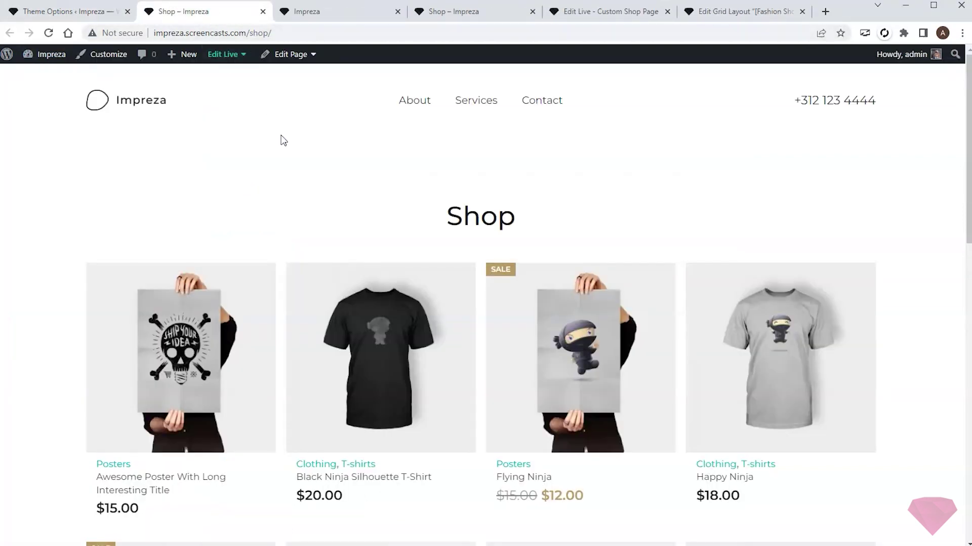
pyautogui.scroll(-2, 348, 168)
pyautogui.scroll(-5, 348, 168)
pyautogui.scroll(-5, 348, 169)
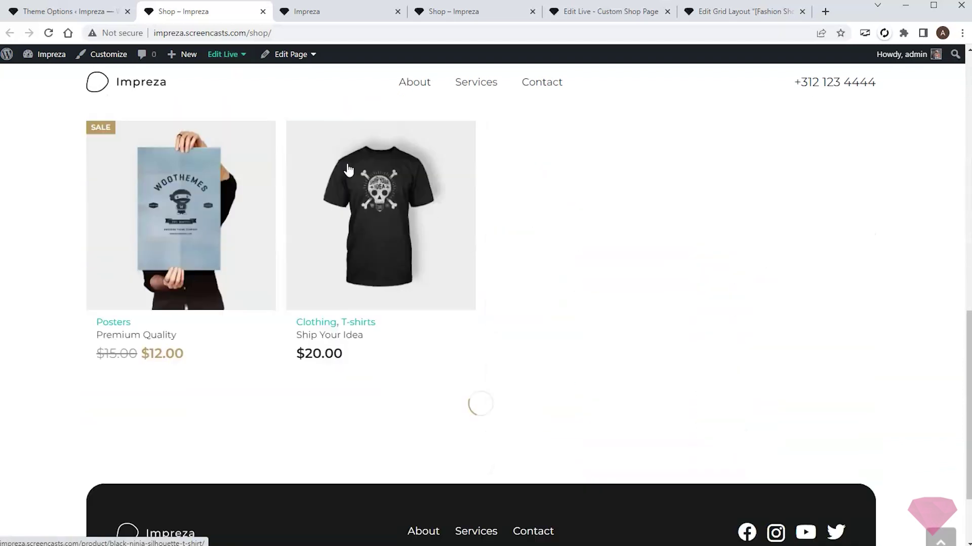
pyautogui.scroll(-2, 348, 168)
pyautogui.scroll(-5, 348, 169)
pyautogui.scroll(-5, 348, 169)
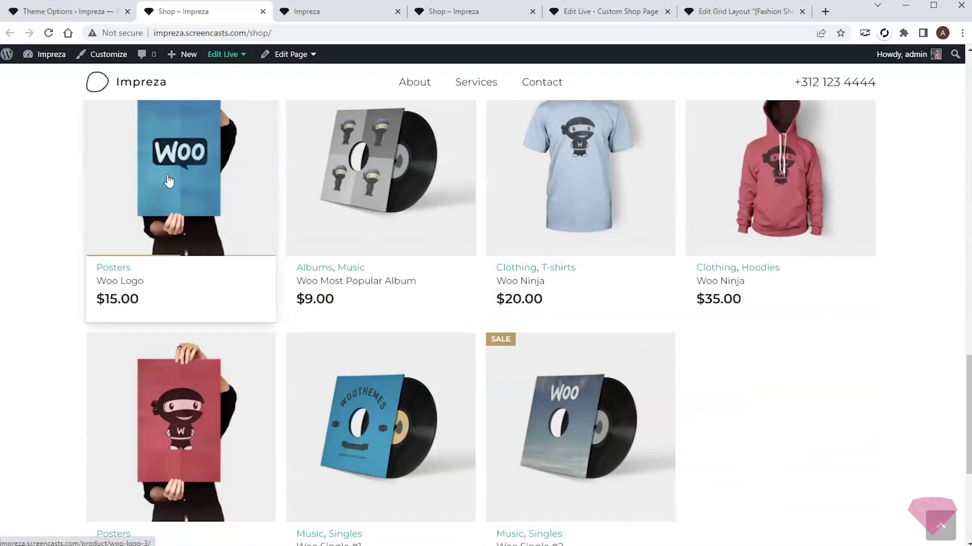
pyautogui.scroll(3, 910, 226)
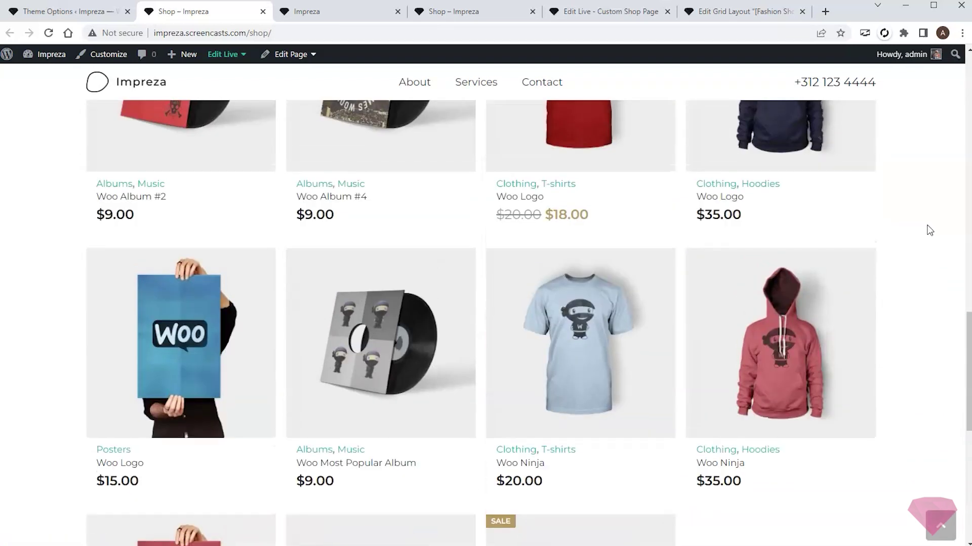
# Open the Hoodies category page and compare it with the Custom Shop Page live editor
pyautogui.click(760, 450)
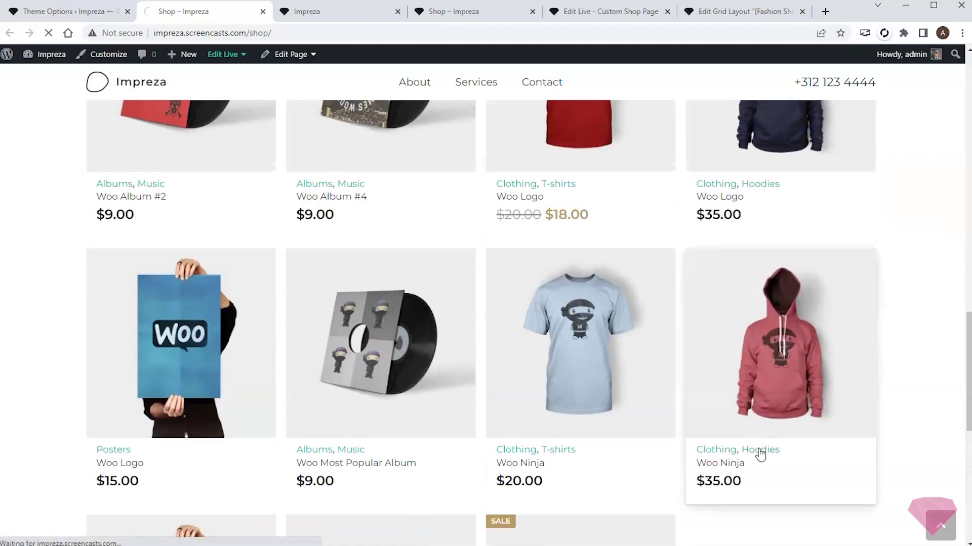
pyautogui.scroll(-3, 701, 304)
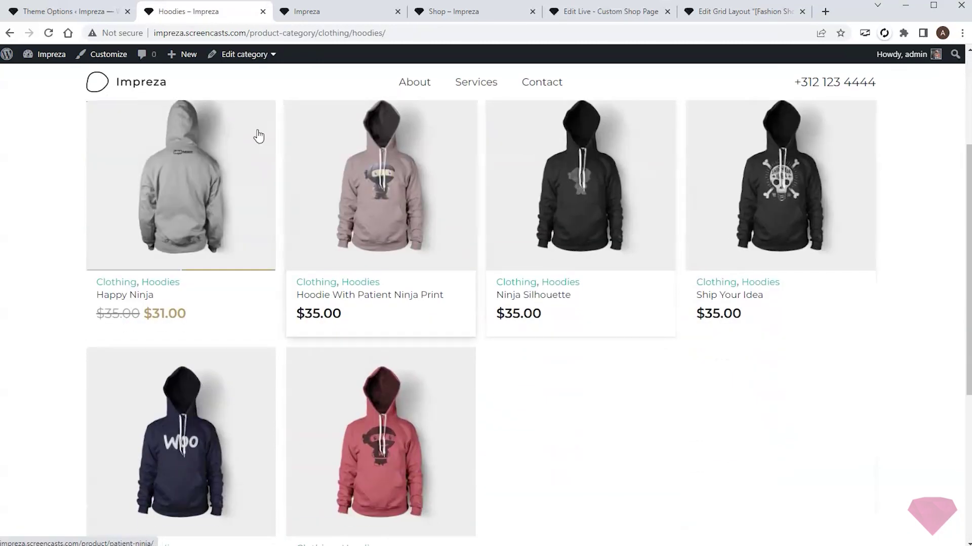
pyautogui.scroll(-3, 803, 364)
pyautogui.scroll(2, 162, 243)
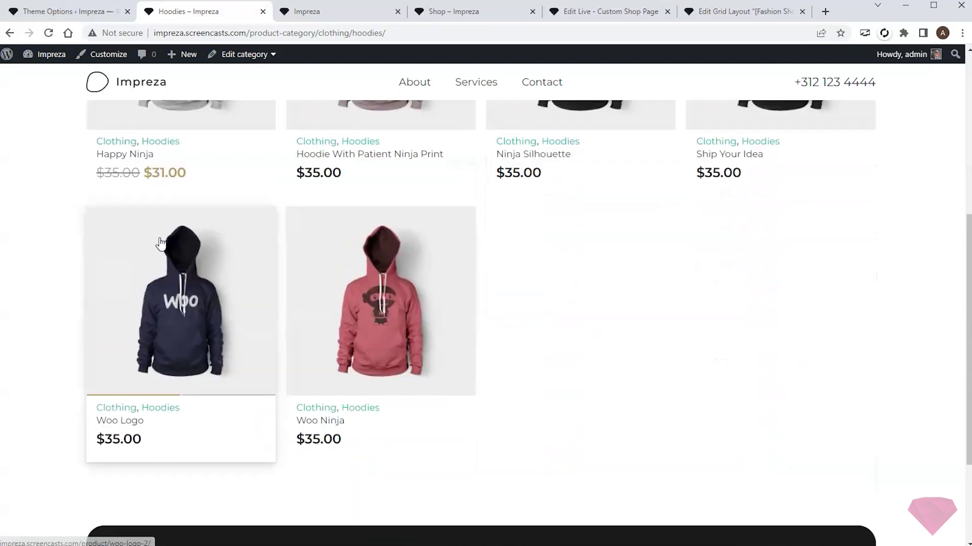
pyautogui.scroll(5, 162, 241)
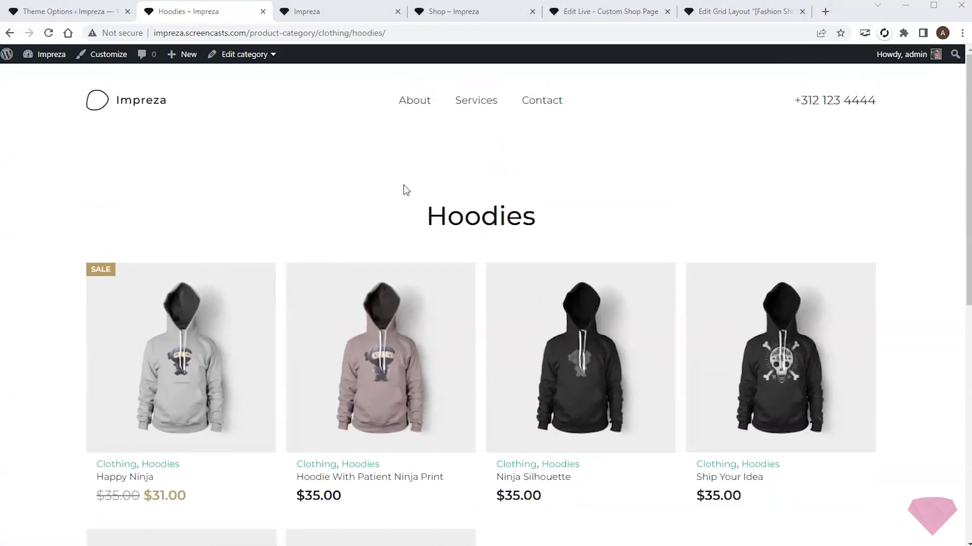
pyautogui.click(627, 12)
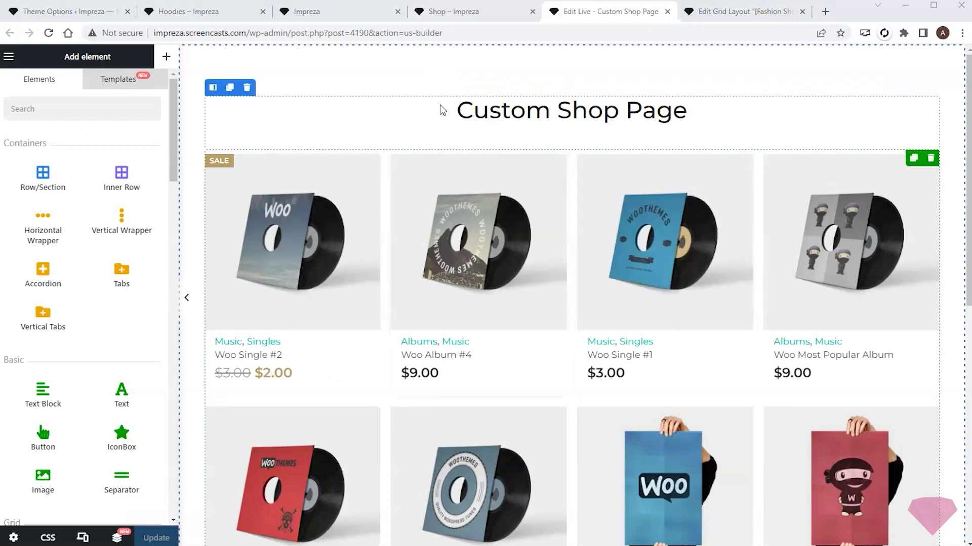
pyautogui.click(202, 14)
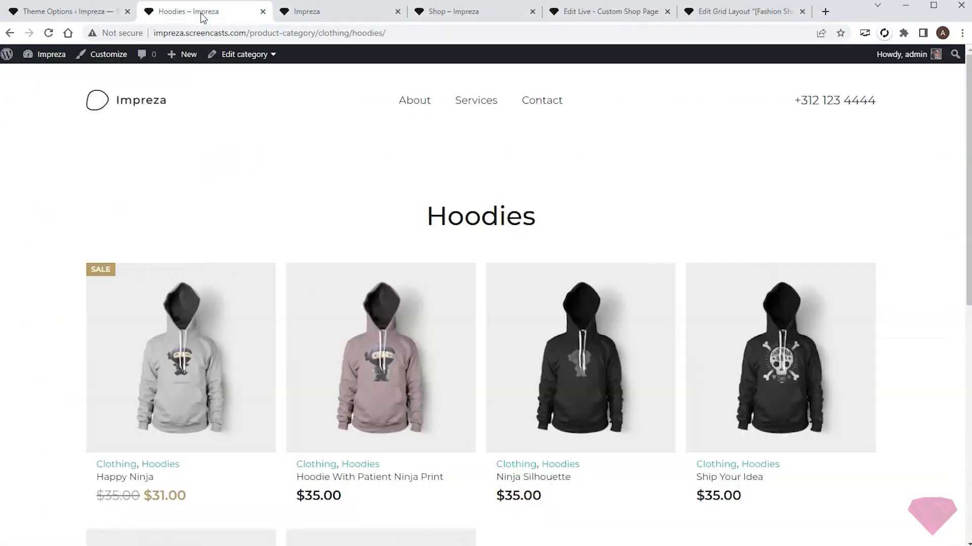
pyautogui.scroll(-1, 661, 146)
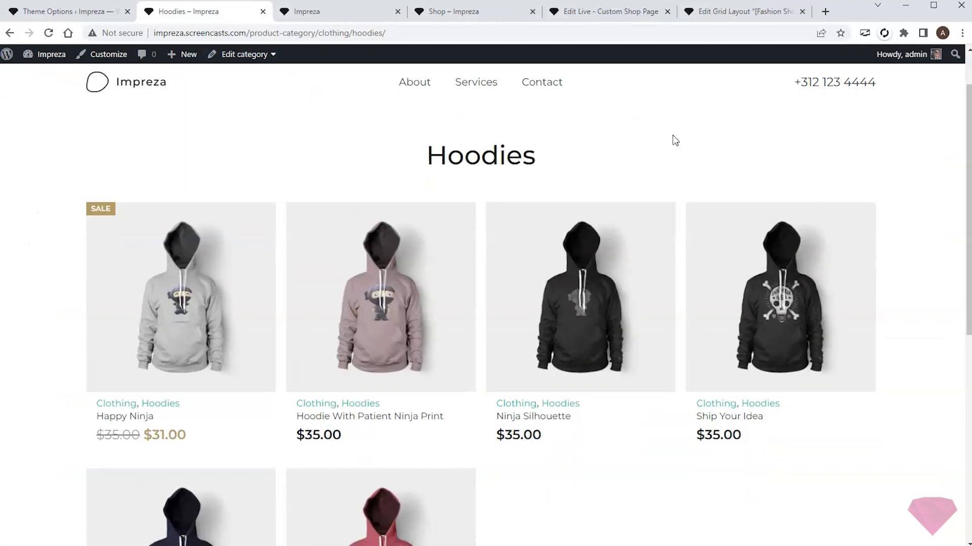